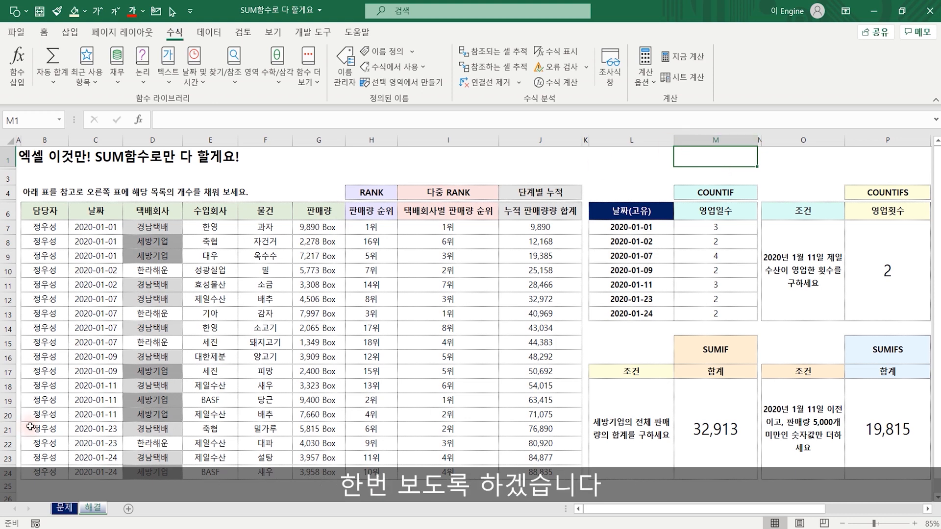
# Step: Switch to the 문제 worksheet
pyautogui.click(65, 507)
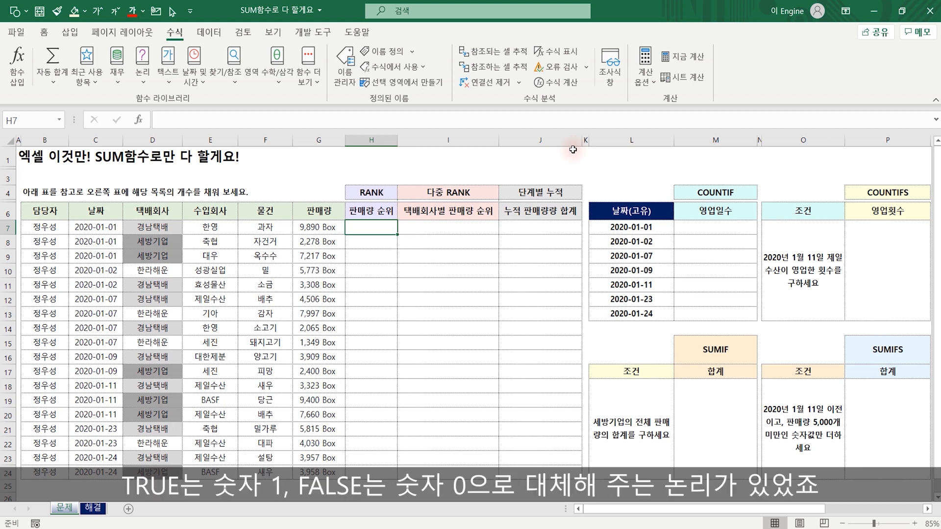
pyautogui.moveTo(404, 146)
pyautogui.mouseDown()
pyautogui.moveTo(443, 147)
pyautogui.moveTo(425, 179)
pyautogui.moveTo(461, 162)
pyautogui.moveTo(493, 169)
pyautogui.moveTo(490, 182)
pyautogui.moveTo(512, 163)
pyautogui.moveTo(600, 185)
pyautogui.mouseUp()
pyautogui.moveTo(651, 134); pyautogui.dragTo(640, 173)
pyautogui.moveTo(650, 135)
pyautogui.mouseDown()
pyautogui.moveTo(675, 144)
pyautogui.moveTo(668, 156)
pyautogui.moveTo(708, 147)
pyautogui.moveTo(720, 164)
pyautogui.moveTo(738, 159)
pyautogui.moveTo(735, 169)
pyautogui.mouseUp()
pyautogui.moveTo(738, 158); pyautogui.dragTo(777, 158)
pyautogui.moveTo(743, 170)
pyautogui.mouseDown()
pyautogui.moveTo(779, 168)
pyautogui.moveTo(783, 154)
pyautogui.mouseUp()
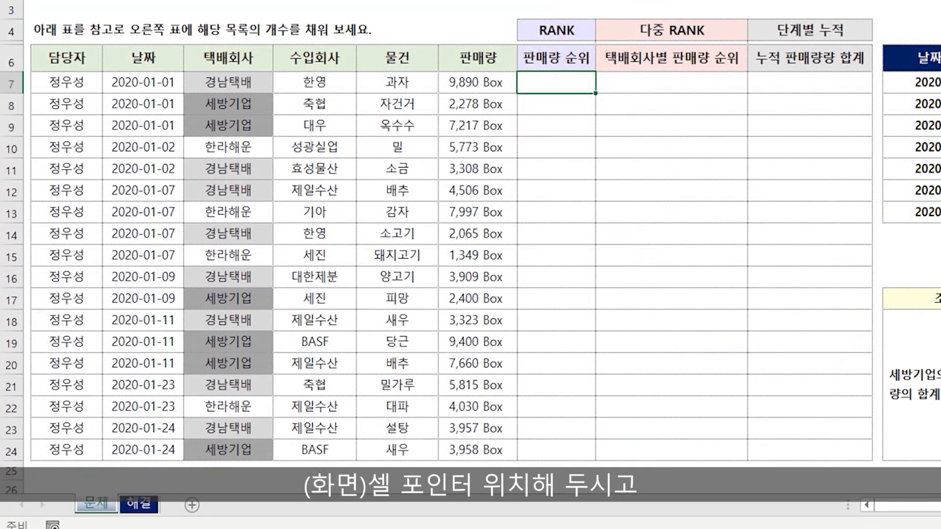
# Step: Enter the array formula =SUM(--($G$7:$G$24>=G7)) in H7 to rank the sales volume
pyautogui.write('=SUM')
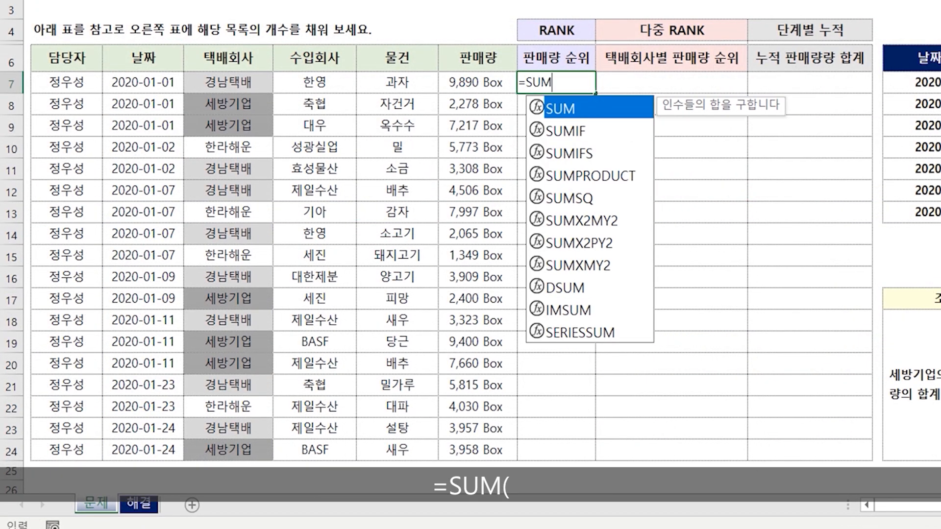
pyautogui.write('(--')
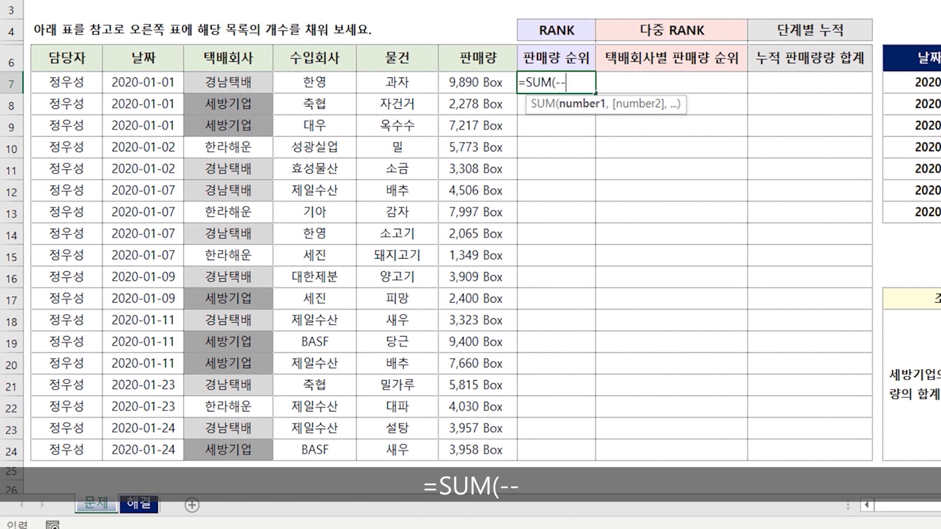
pyautogui.write('(')
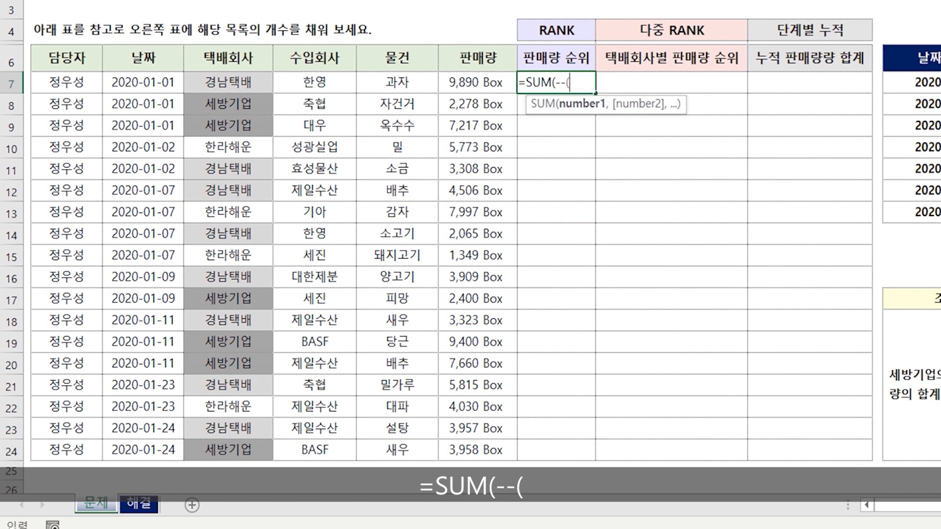
pyautogui.moveTo(479, 84); pyautogui.dragTo(479, 452)
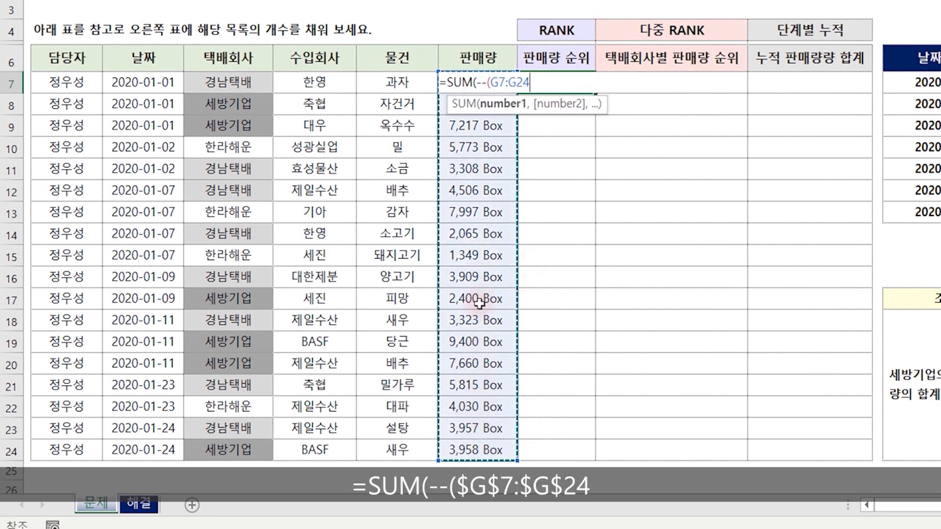
pyautogui.press('F4')
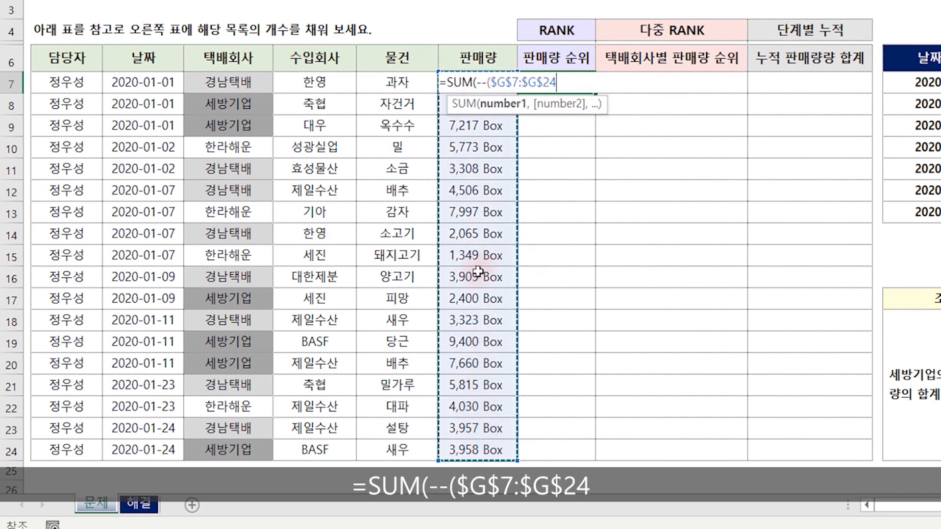
pyautogui.write('>')
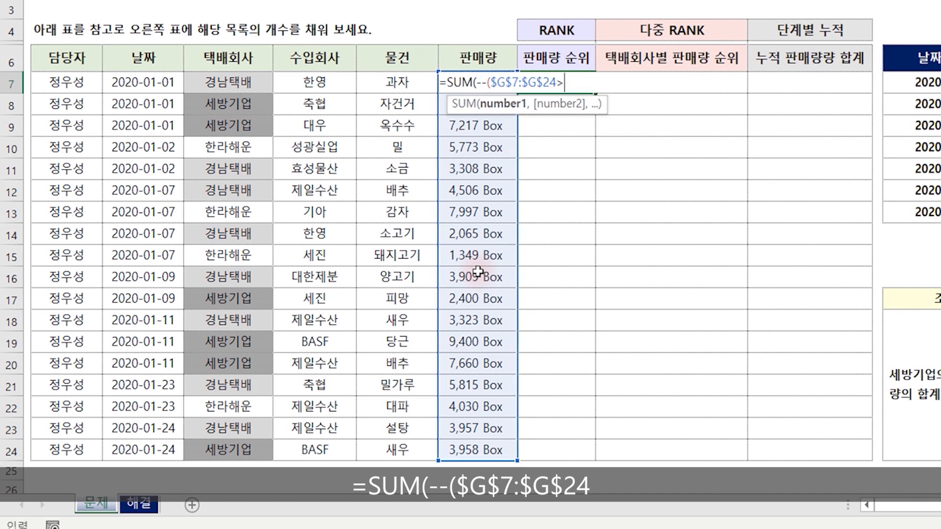
pyautogui.write('=')
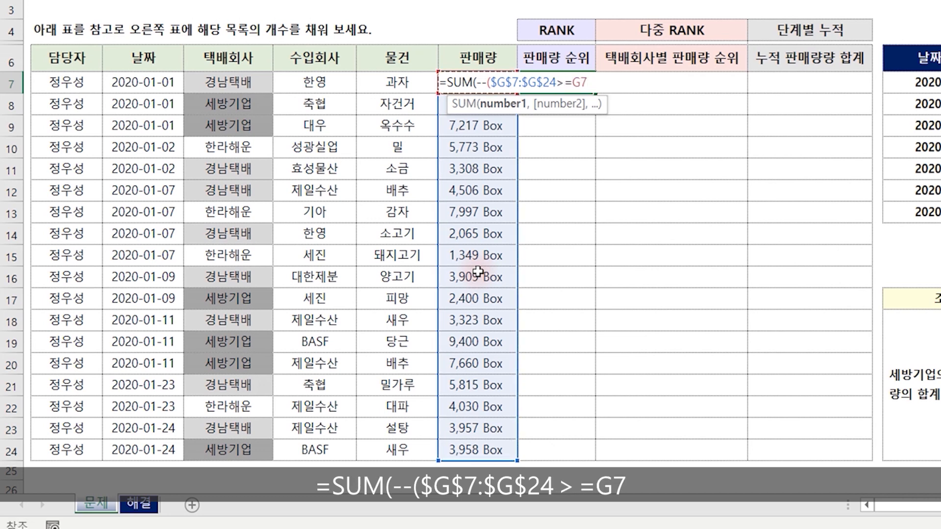
pyautogui.click(444, 88)
pyautogui.write(')')
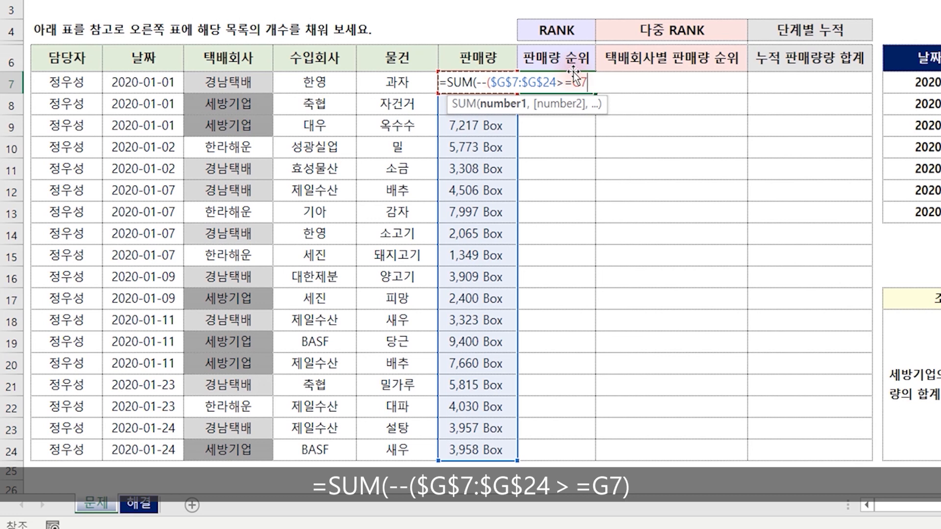
pyautogui.write(')')
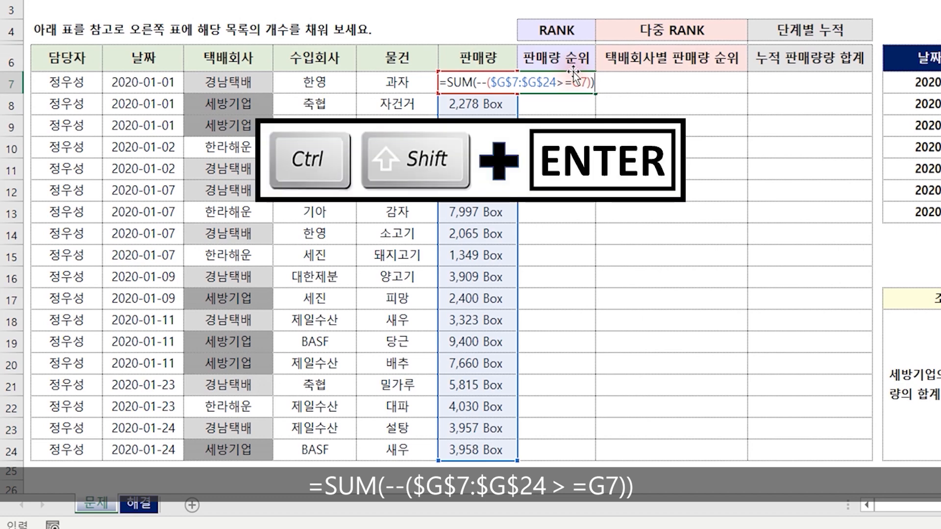
pyautogui.hotkey('ctrl', 'shift', 'Return')
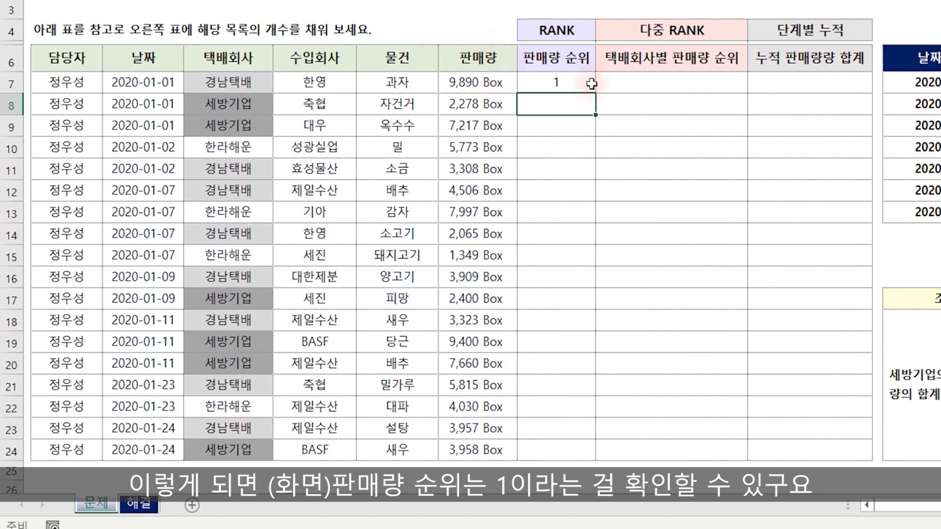
# Step: Fill the H7 rank formula down through H24 and check the ranks against the sales volumes
pyautogui.click(571, 87)
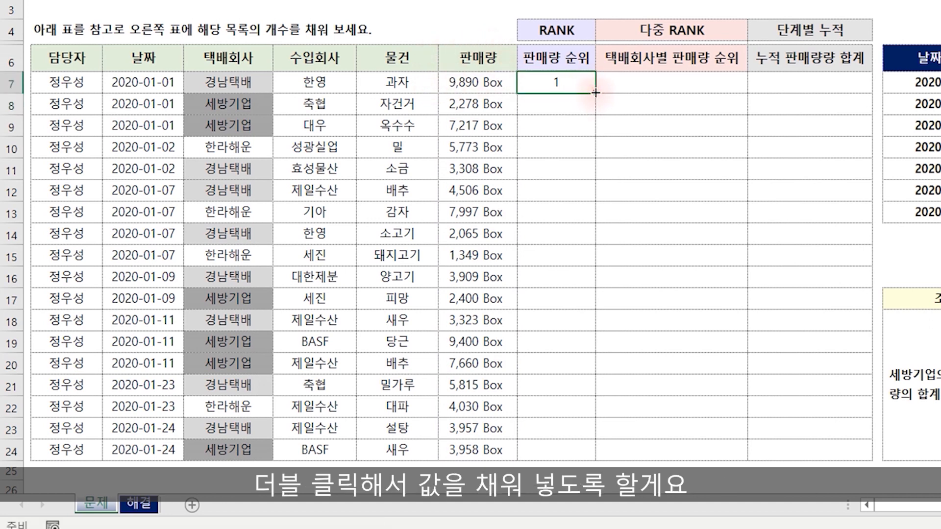
pyautogui.doubleClick(594, 93)
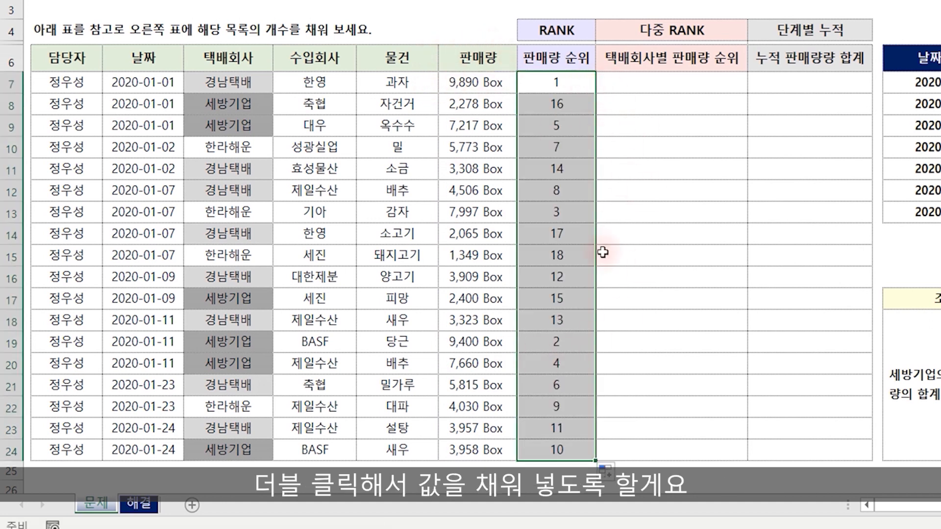
pyautogui.click(564, 87)
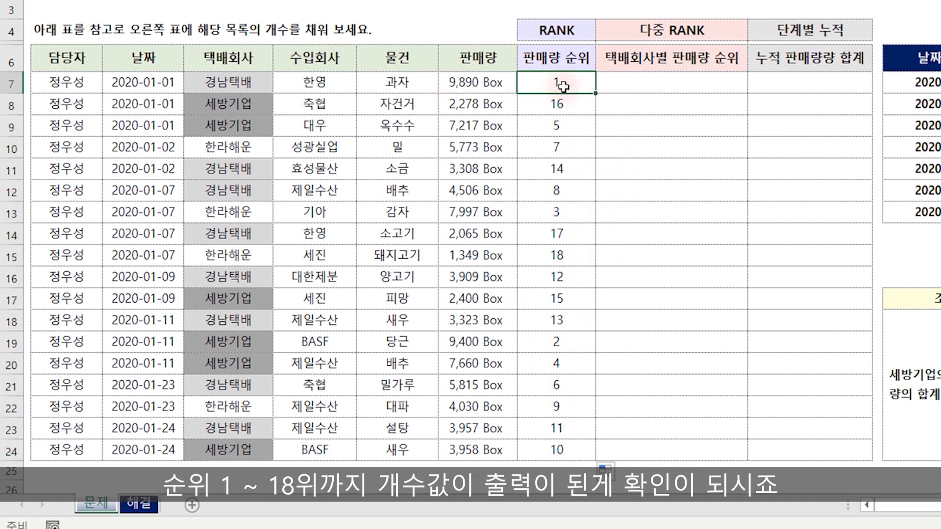
pyautogui.click(551, 256)
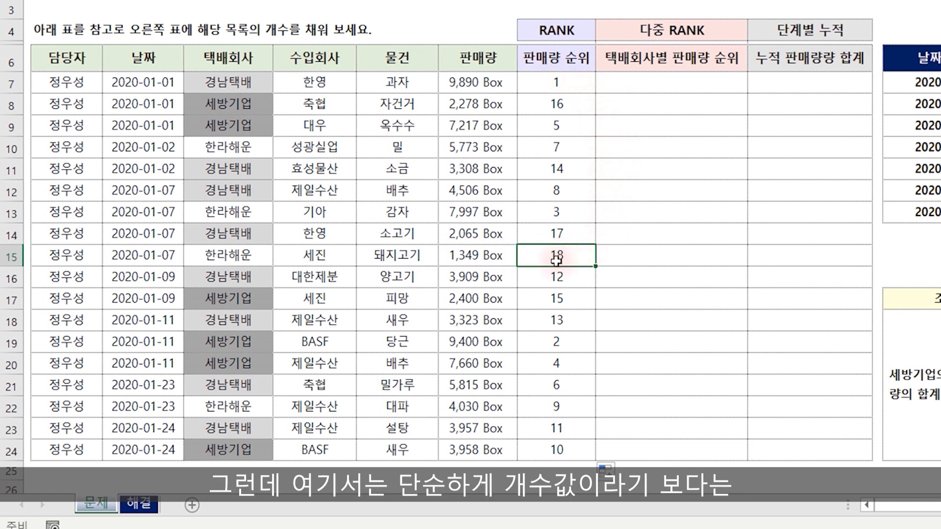
pyautogui.click(480, 85)
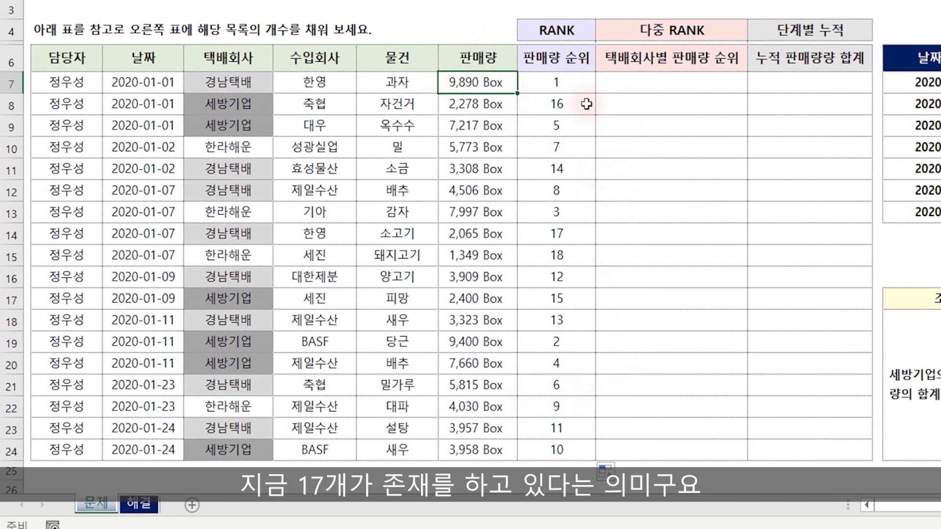
pyautogui.click(571, 82)
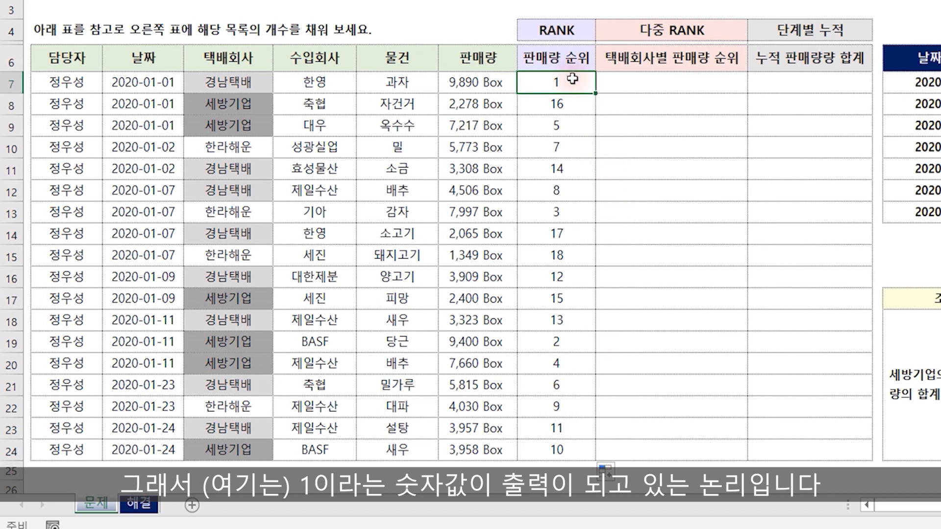
# Step: Add filters to the table's header row B6:J6 and sort the rows by 판매량 순위 in descending order
pyautogui.moveTo(63, 57); pyautogui.dragTo(741, 76)
pyautogui.hotkey('ctrl', 'shift', 'l')
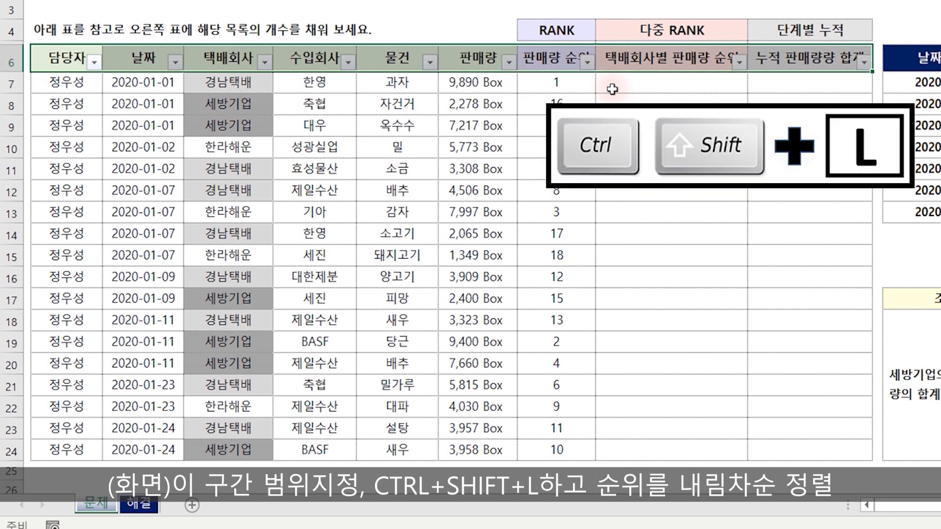
pyautogui.click(488, 101)
pyautogui.click(587, 63)
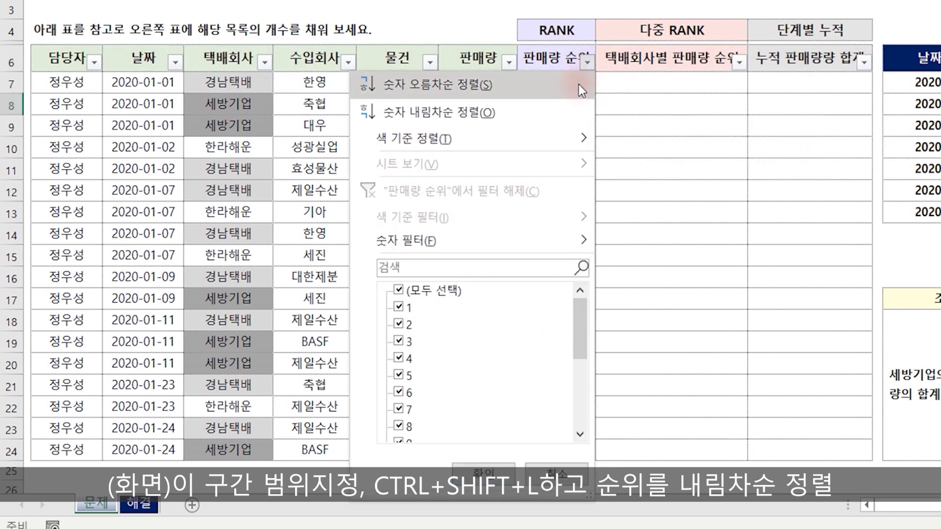
pyautogui.click(493, 111)
pyautogui.click(711, 186)
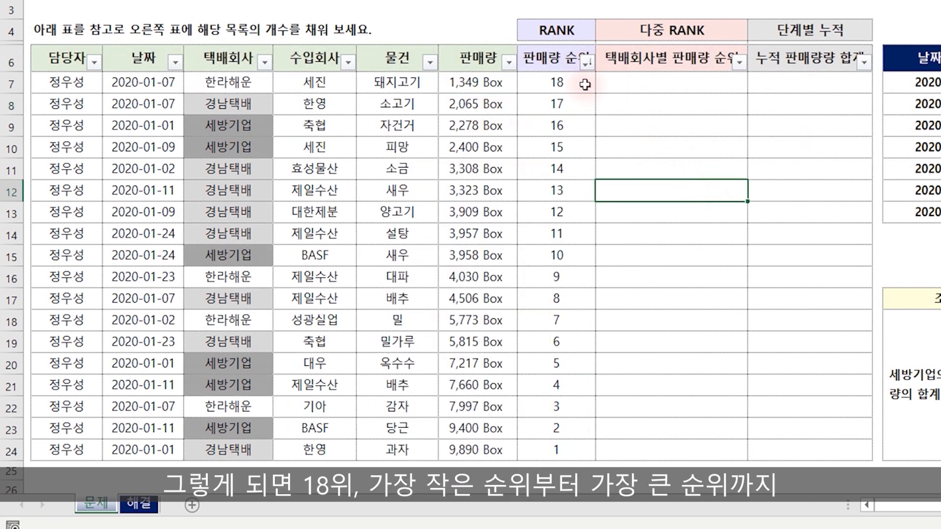
pyautogui.click(561, 83)
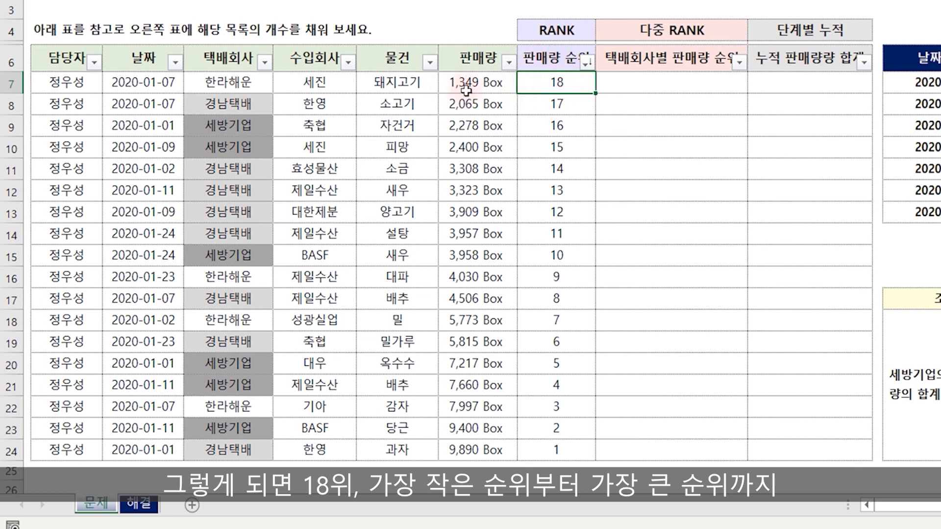
pyautogui.click(554, 450)
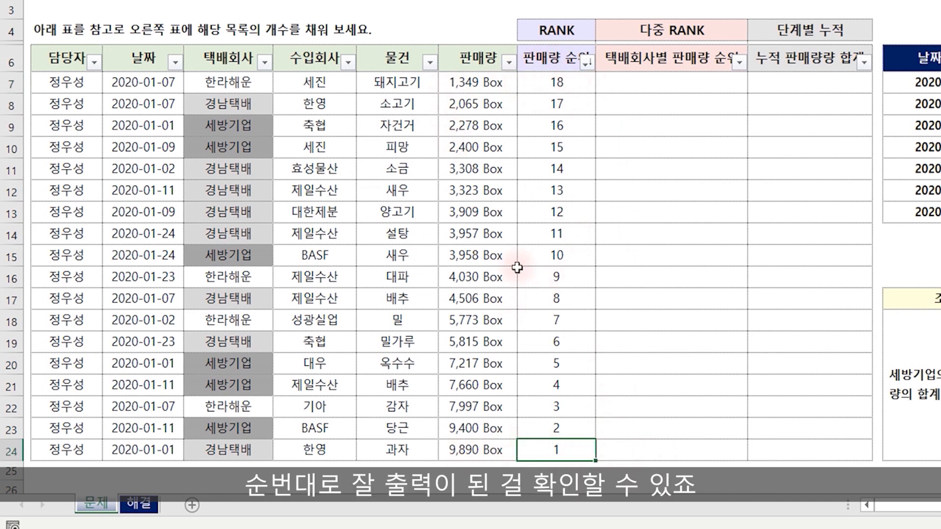
# Step: Undo the descending sort and the header filters
pyautogui.hotkey('ctrl', 'z')
pyautogui.hotkey('ctrl', 'z')
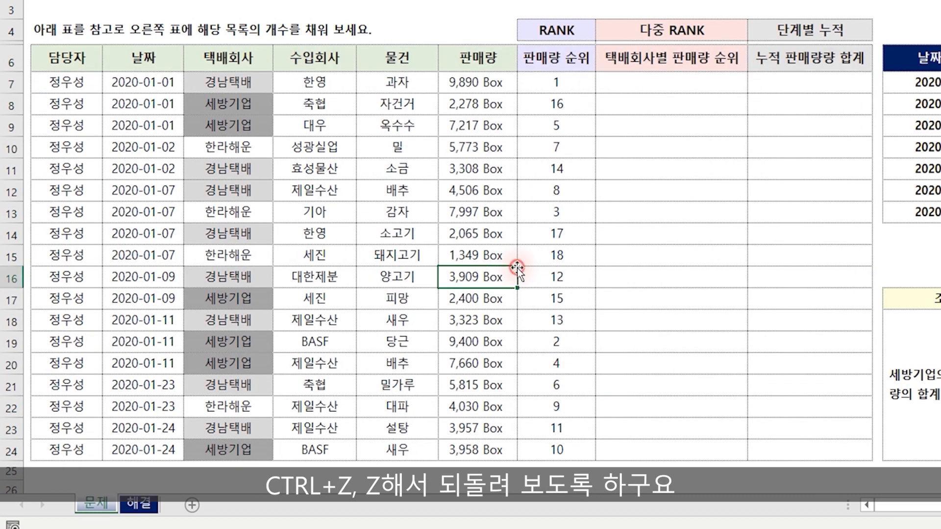
pyautogui.click(686, 87)
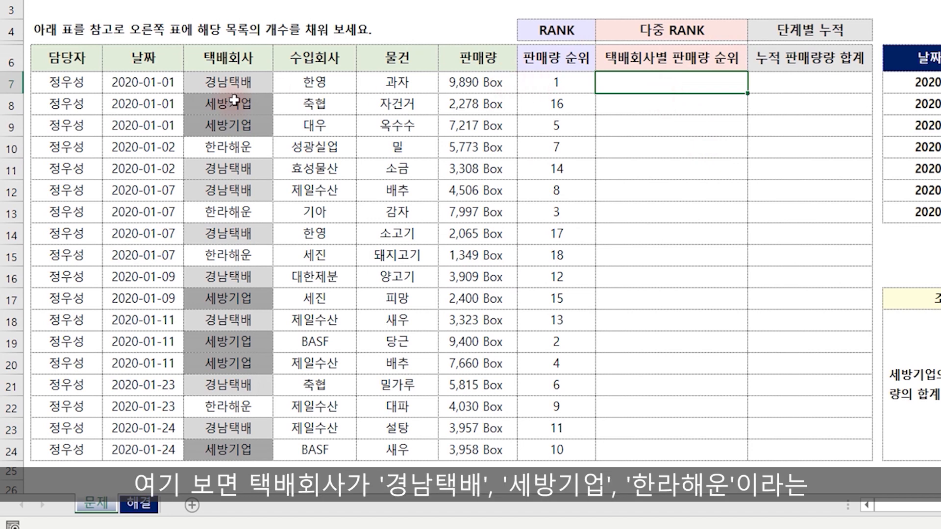
pyautogui.click(239, 84)
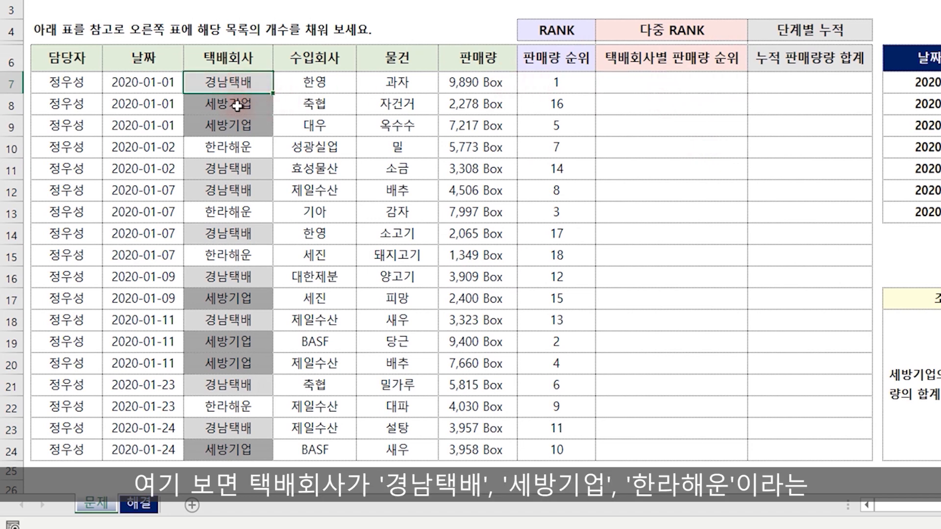
pyautogui.click(246, 105)
pyautogui.click(232, 150)
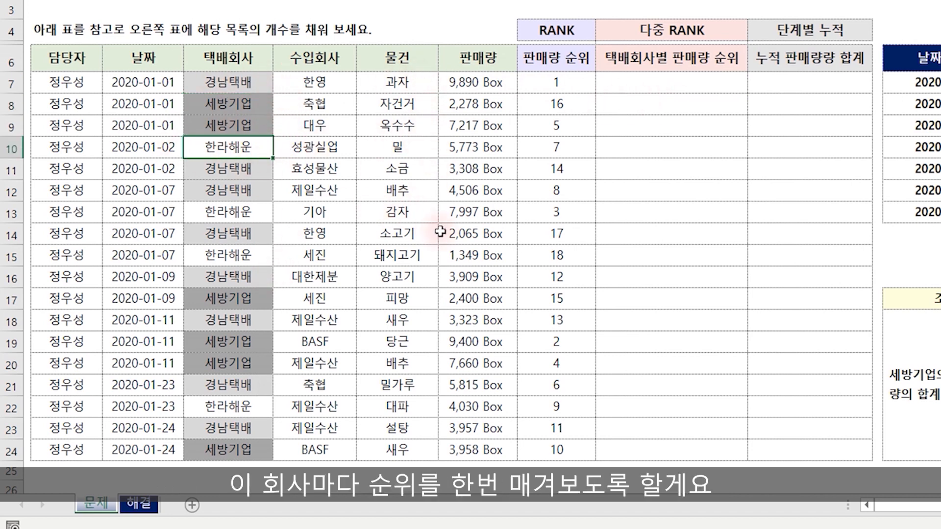
# Step: Start a SUM formula in I7 with the company condition ($D$7:$D$24=D7)
pyautogui.click(684, 79)
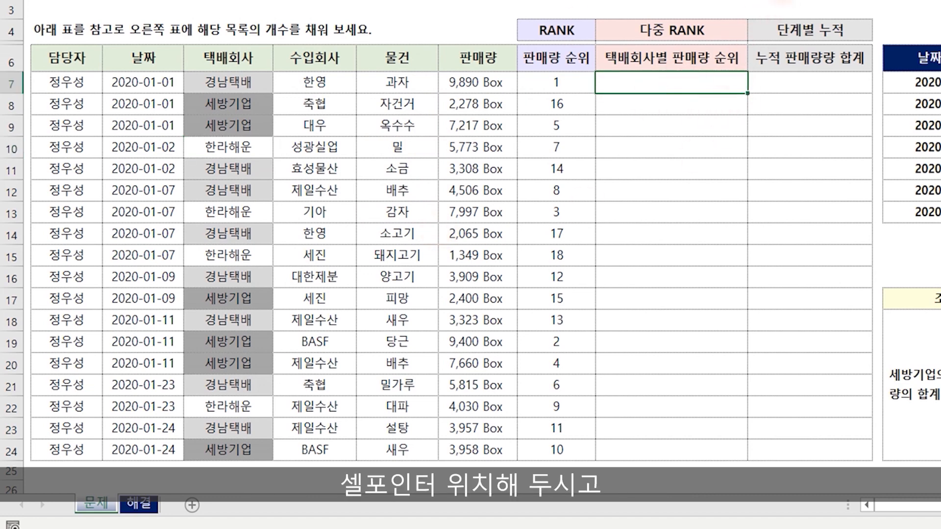
pyautogui.write('=SUM(')
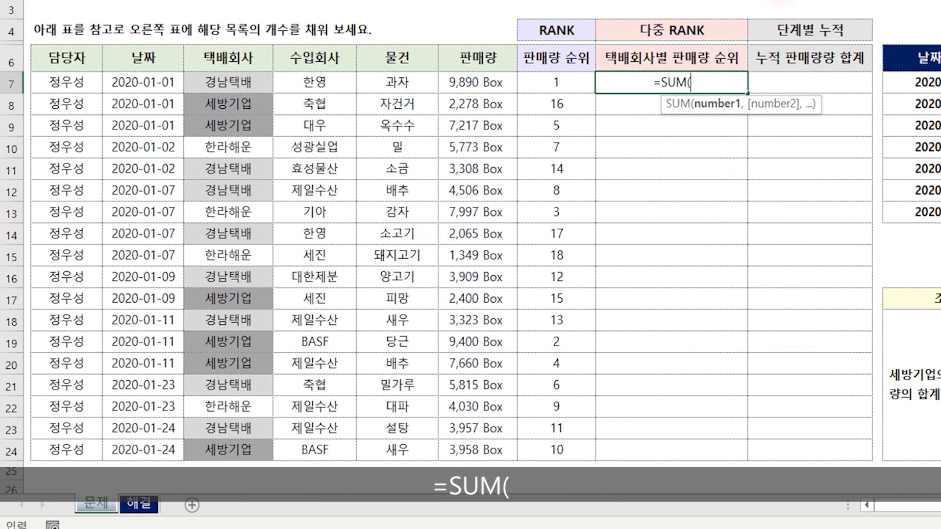
pyautogui.write('(')
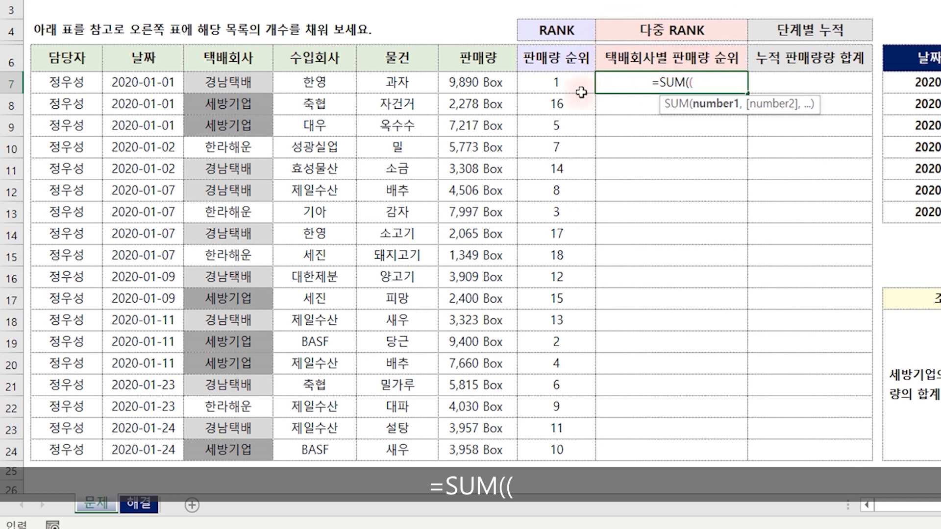
pyautogui.moveTo(246, 86); pyautogui.dragTo(235, 450)
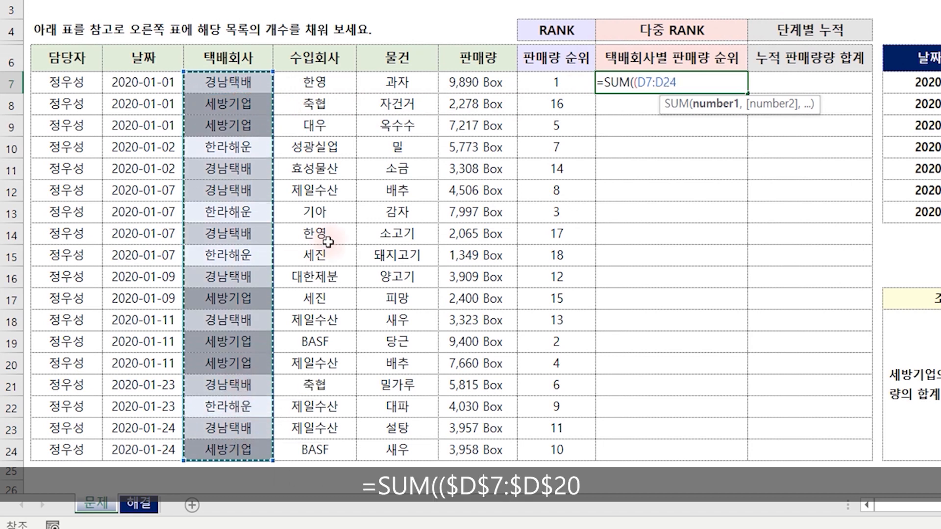
pyautogui.press('F4')
pyautogui.write('=')
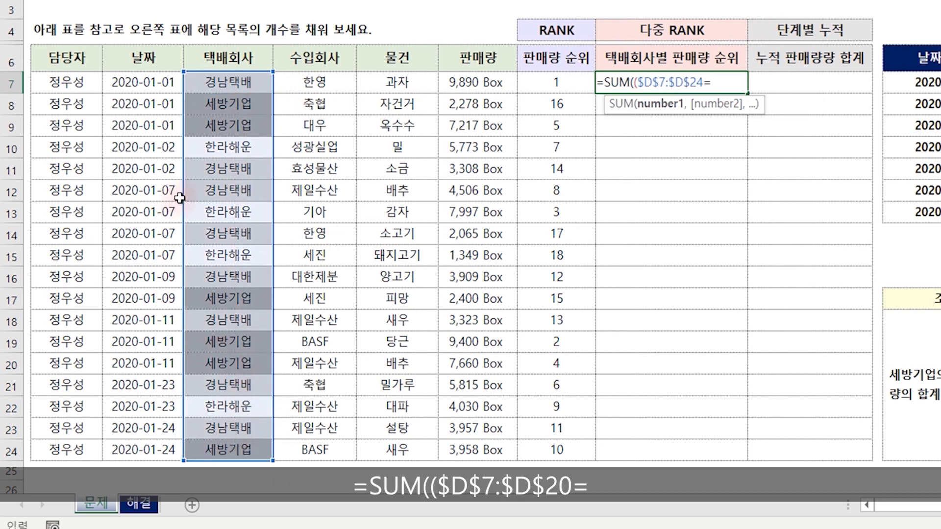
pyautogui.click(223, 83)
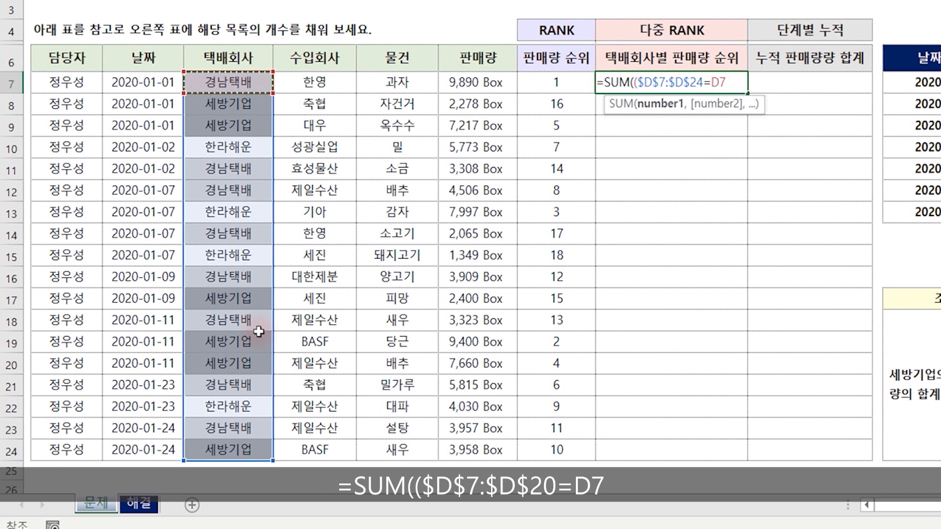
pyautogui.write(')')
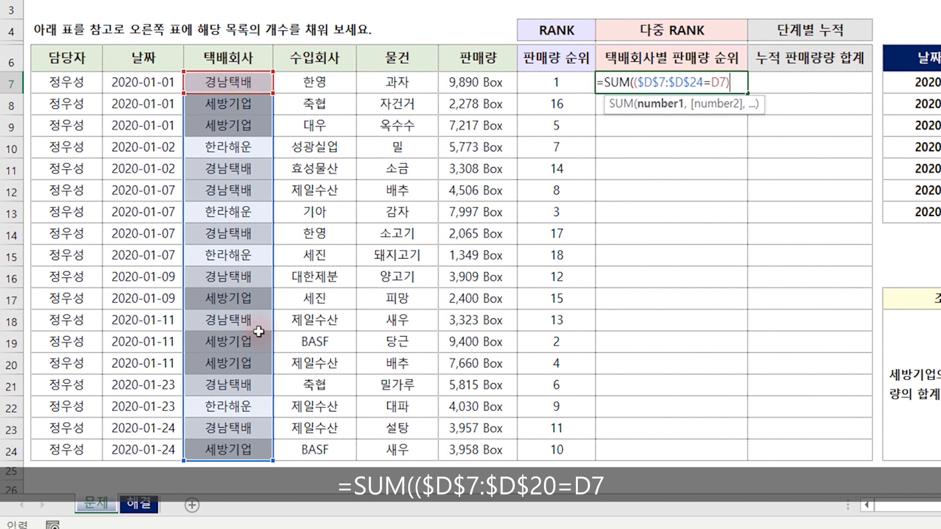
# Step: Multiply the I7 company condition by ($G$7:$G$24>=G7), close the SUM and enter it as an array formula
pyautogui.write('*')
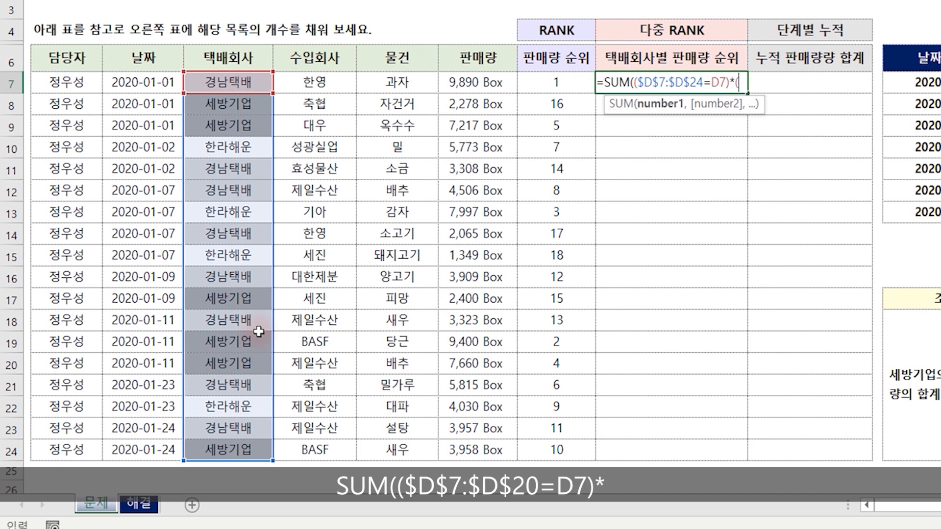
pyautogui.moveTo(478, 83); pyautogui.dragTo(474, 449)
pyautogui.press('F4')
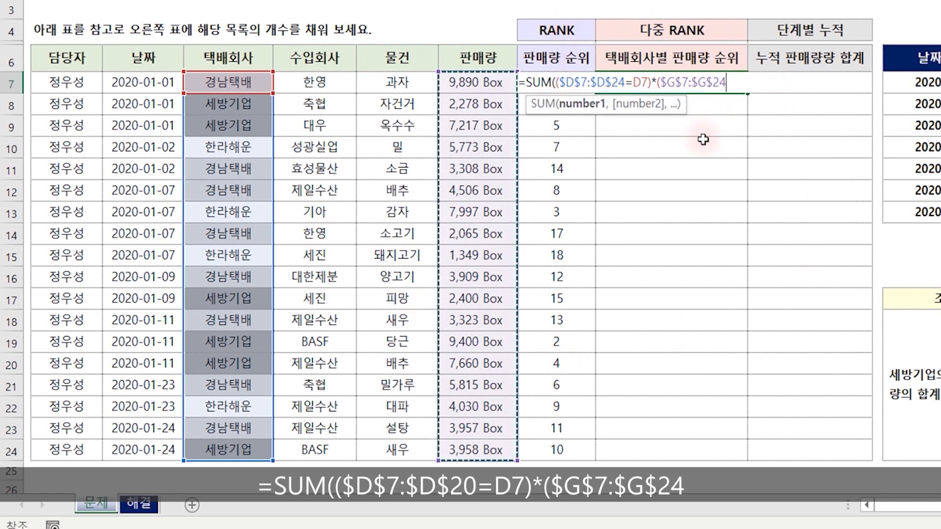
pyautogui.write('>=')
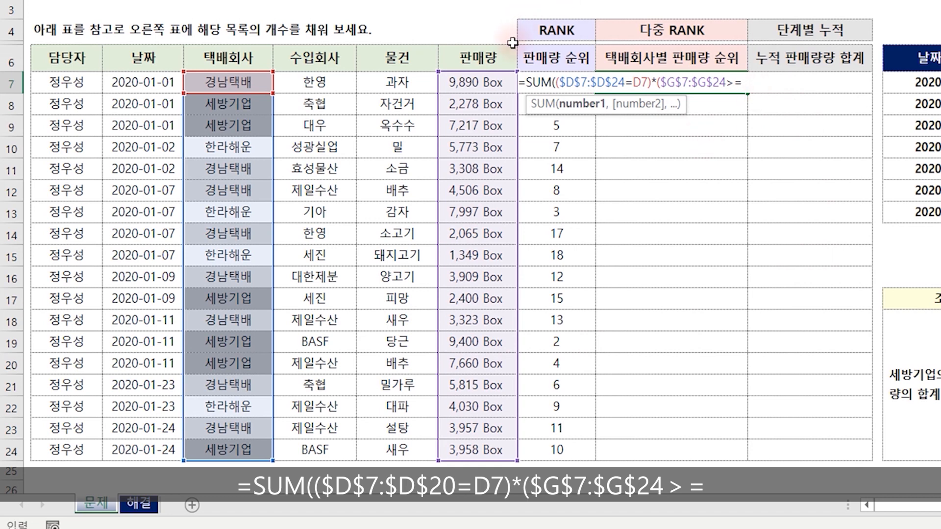
pyautogui.click(483, 81)
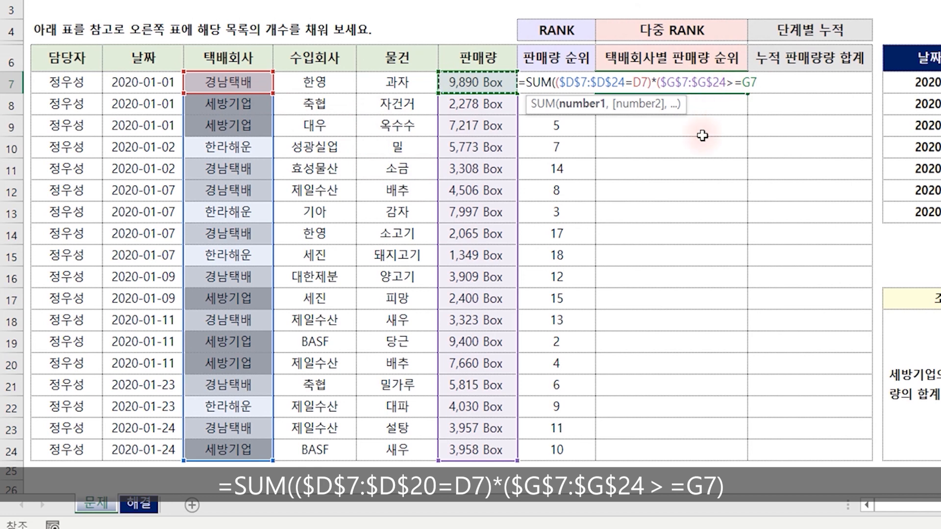
pyautogui.write(')')
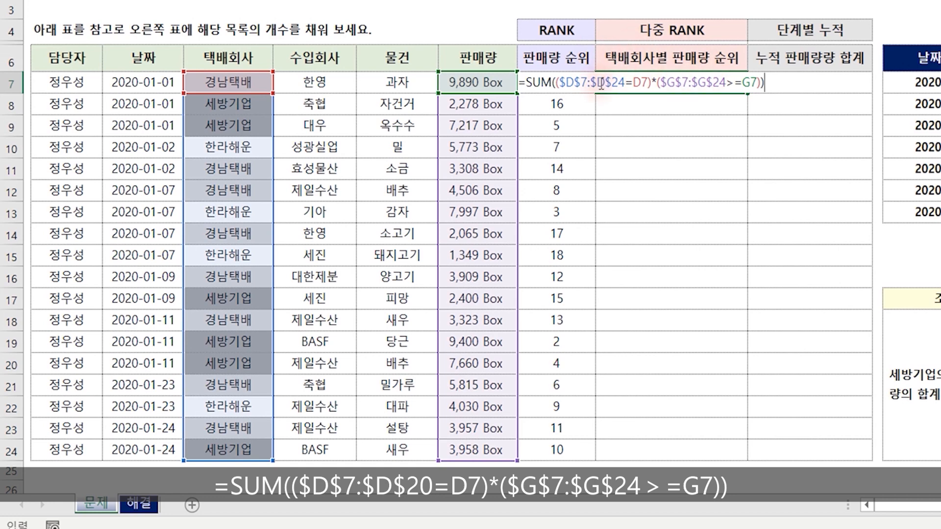
pyautogui.press('Return')
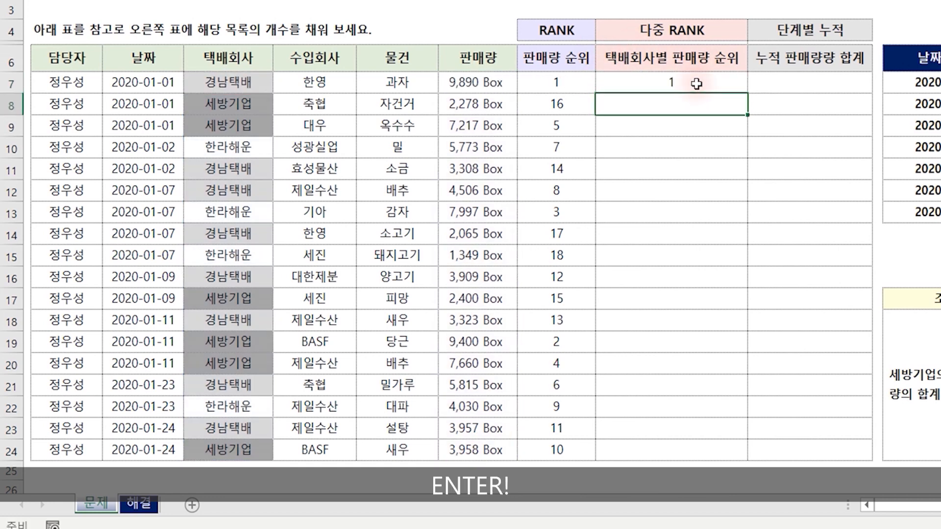
# Step: Fill the I7 per-company rank formula down through I24
pyautogui.click(696, 83)
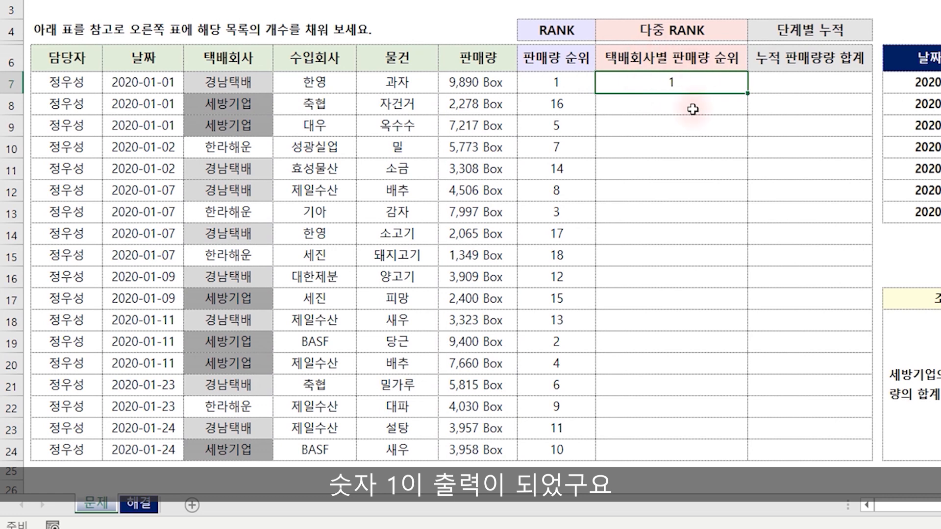
pyautogui.doubleClick(746, 94)
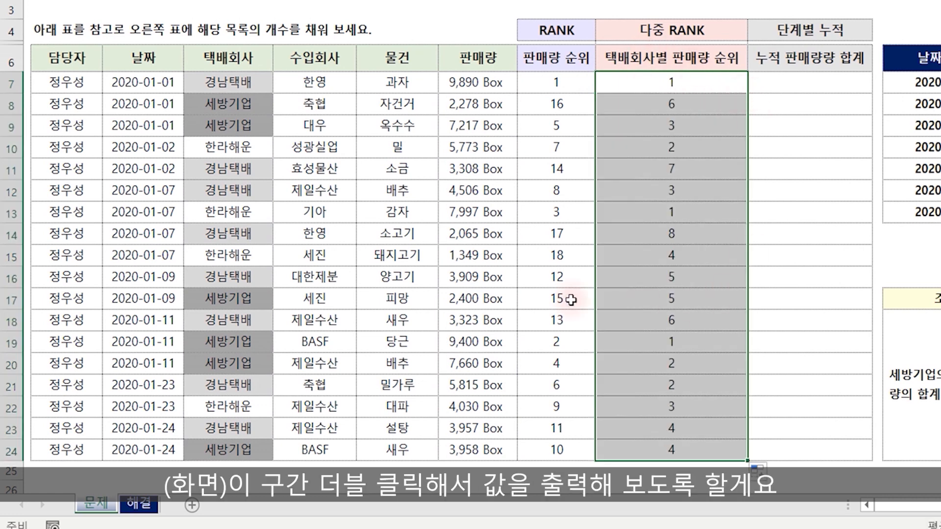
pyautogui.click(681, 196)
# Step: Add filters to the header row B6:J6 and filter 택배회사 to show only 경남택배
pyautogui.moveTo(59, 57); pyautogui.dragTo(765, 58)
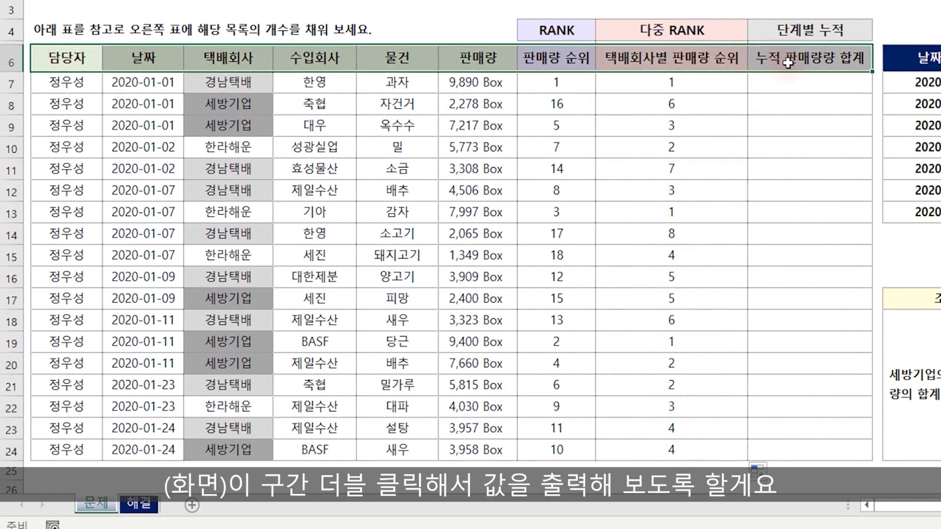
pyautogui.hotkey('ctrl', 'shift', 'l')
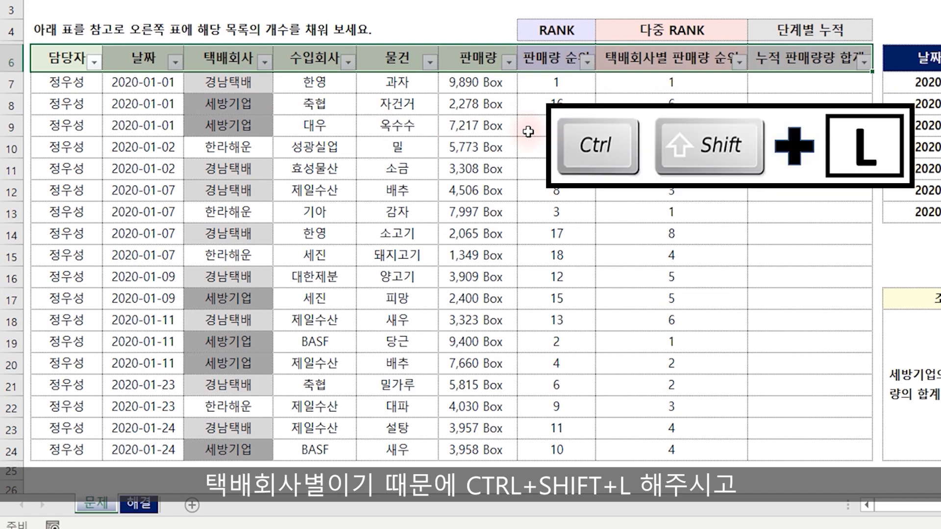
pyautogui.click(434, 112)
pyautogui.click(265, 62)
pyautogui.click(76, 290)
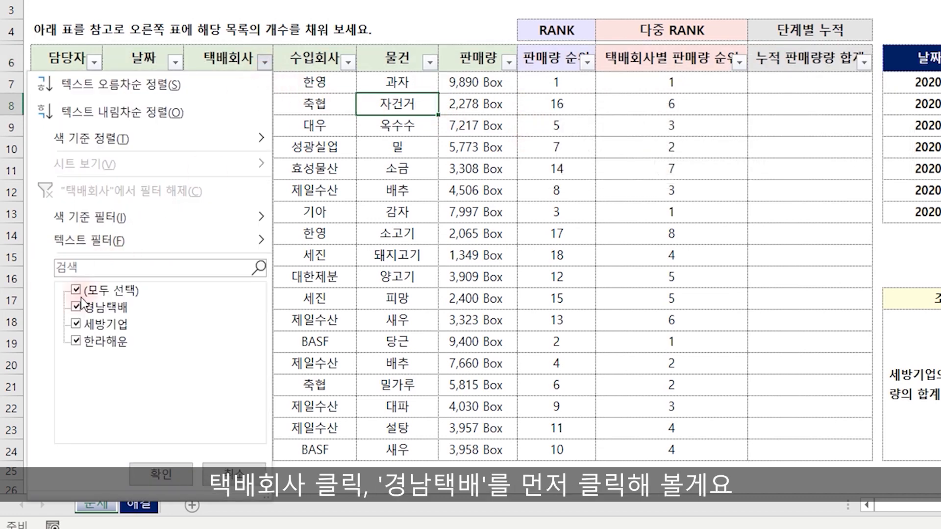
pyautogui.click(86, 307)
pyautogui.click(161, 474)
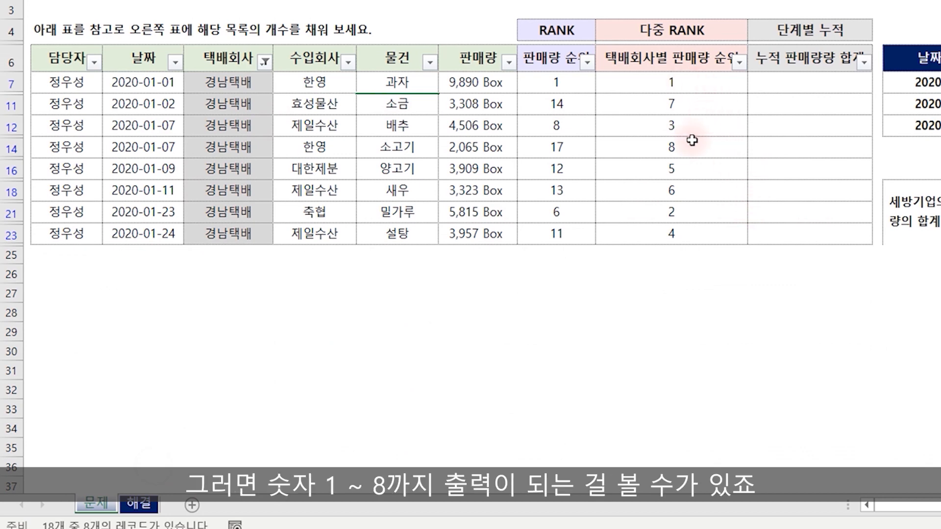
# Step: Sort the filtered 경남택배 rows by 택배회사별 판매량 순위 in ascending order and check the ranks
pyautogui.click(670, 147)
pyautogui.click(713, 126)
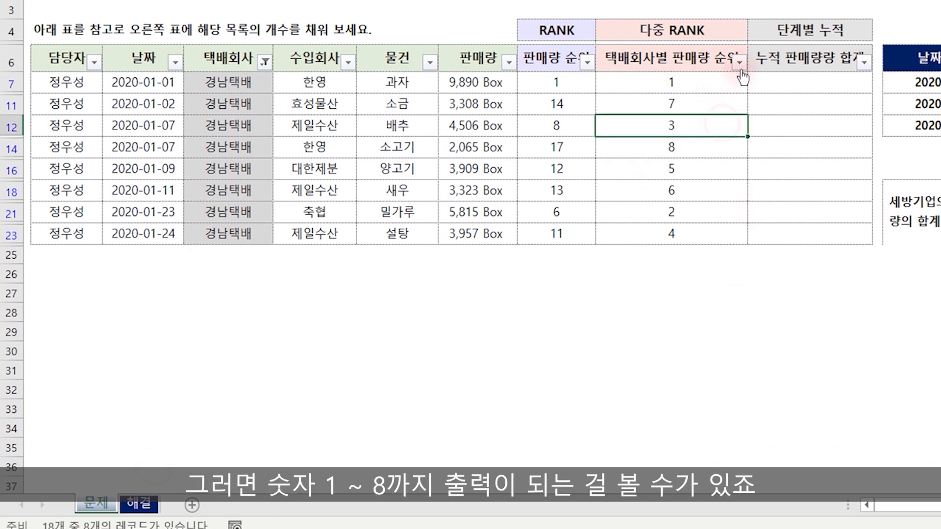
pyautogui.click(739, 62)
pyautogui.click(622, 86)
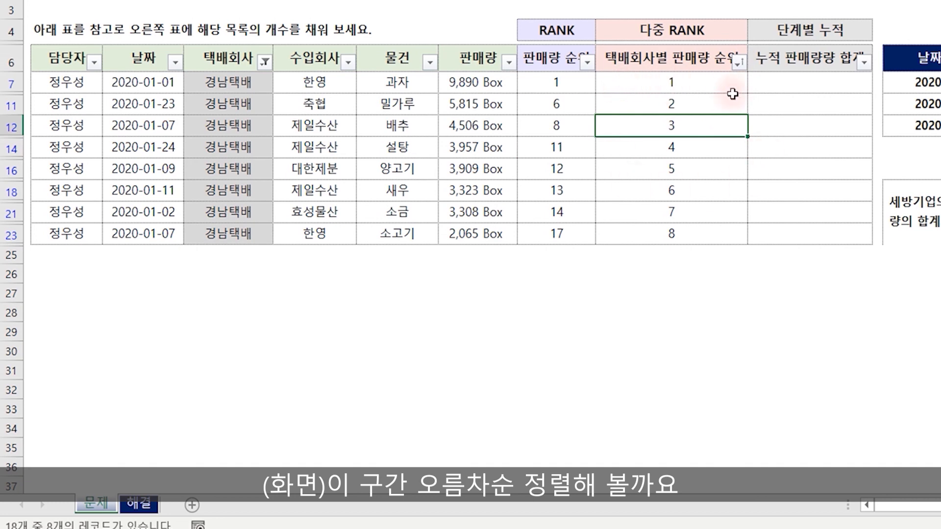
pyautogui.click(678, 231)
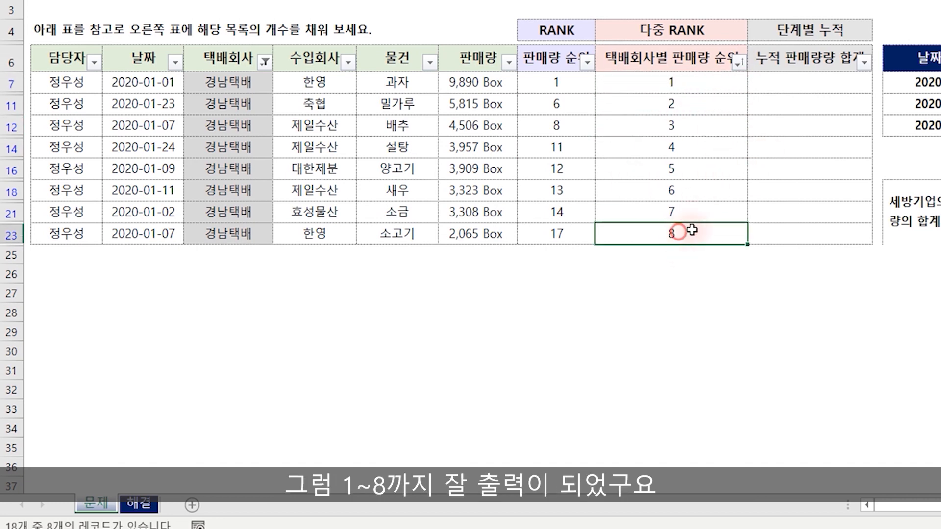
# Step: Change the 택배회사 filter to show only 세방기업 and check its ranks
pyautogui.click(264, 61)
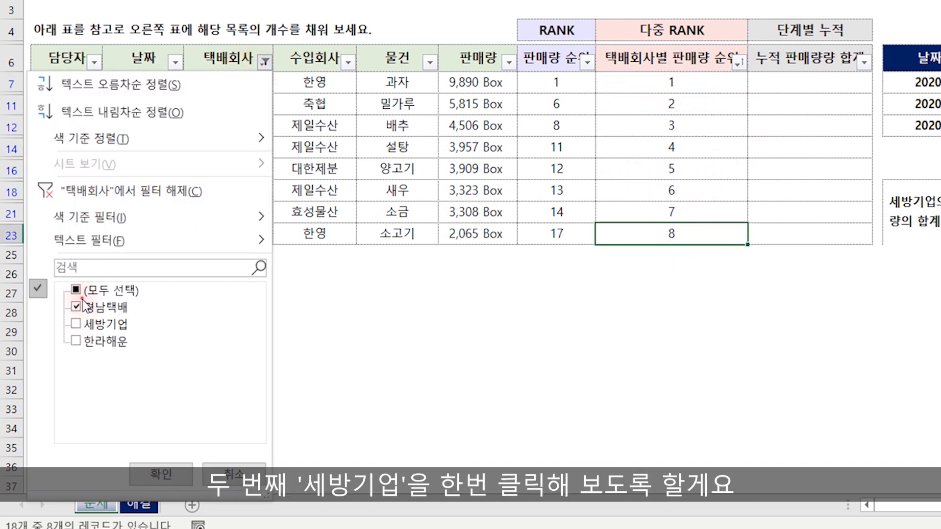
pyautogui.click(76, 289)
pyautogui.click(76, 323)
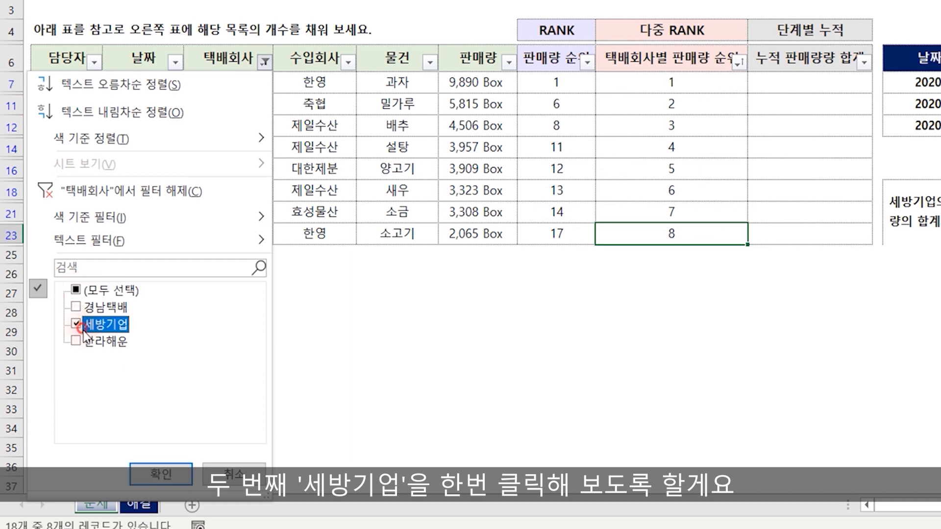
pyautogui.click(160, 473)
pyautogui.click(686, 148)
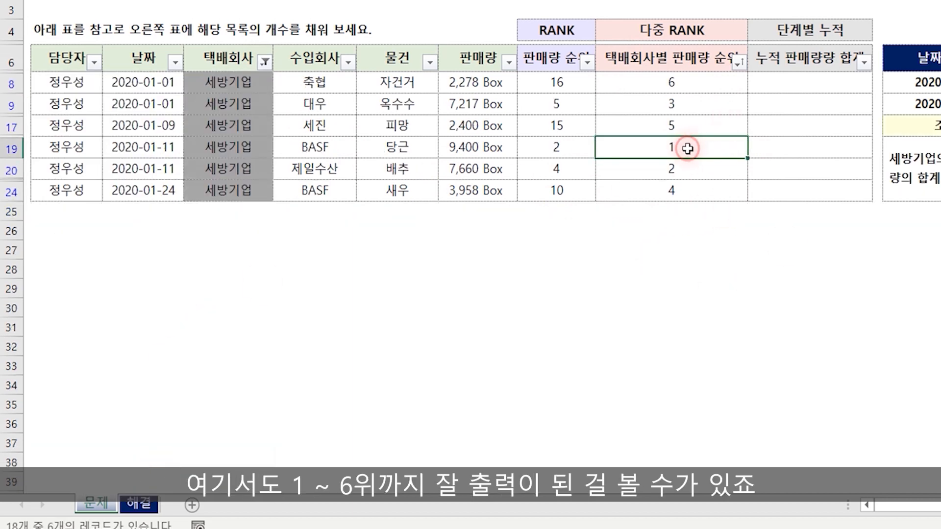
# Step: Sort the filtered 세방기업 rows by 택배회사별 판매량 순위 in ascending order
pyautogui.click(677, 82)
pyautogui.click(738, 61)
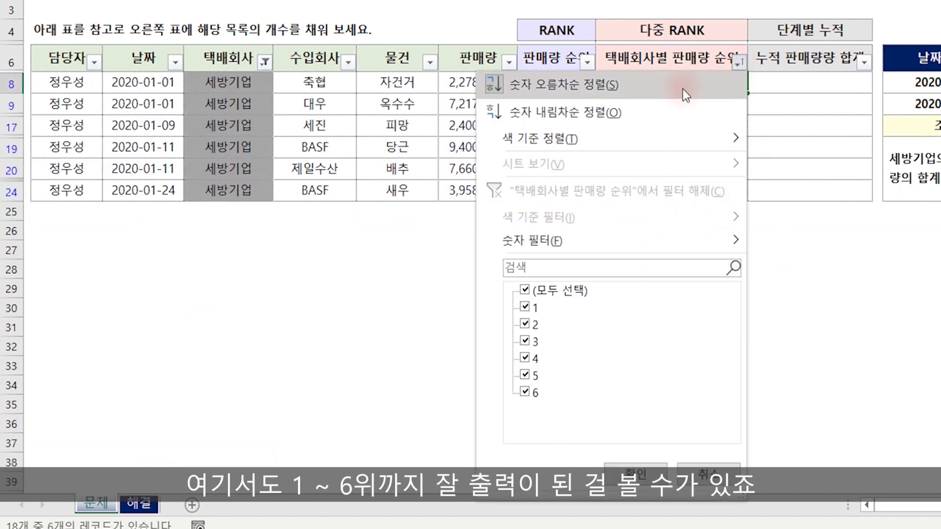
pyautogui.press('Escape')
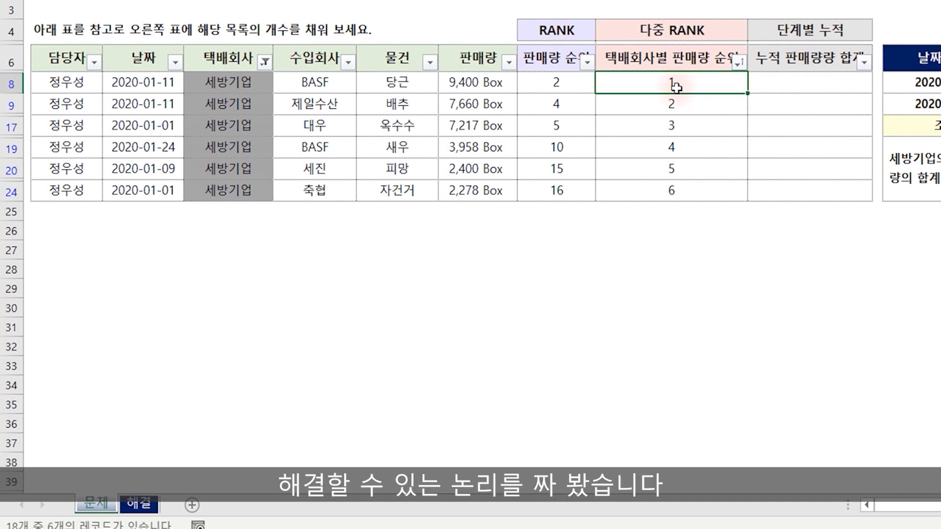
# Step: Undo the company filters, the ascending sorts and the header filters to restore the original table
pyautogui.hotkey('ctrl', 'z')
pyautogui.hotkey('ctrl', 'z')
pyautogui.hotkey('ctrl', 'z')
pyautogui.hotkey('ctrl', 'z')
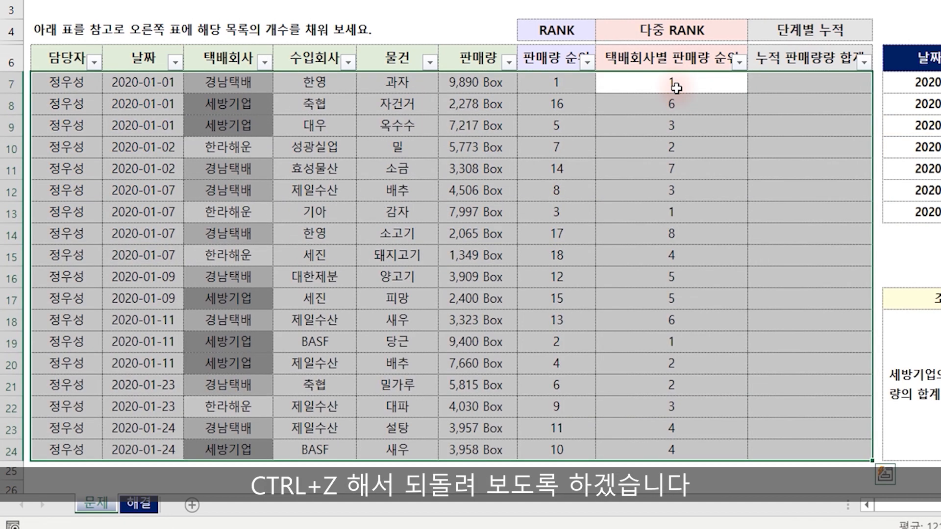
pyautogui.hotkey('ctrl', 'z')
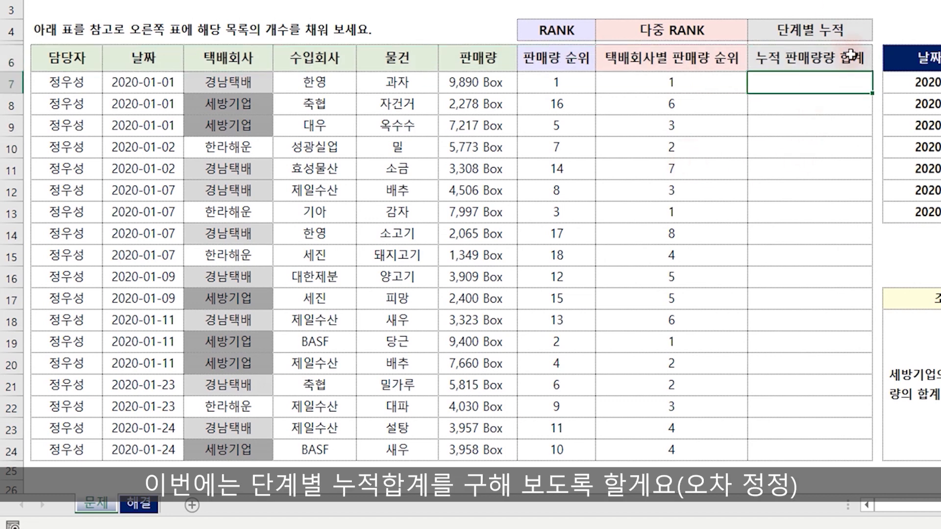
# Step: Correct the header in J6 to 누적 판매량 합계
pyautogui.click(794, 83)
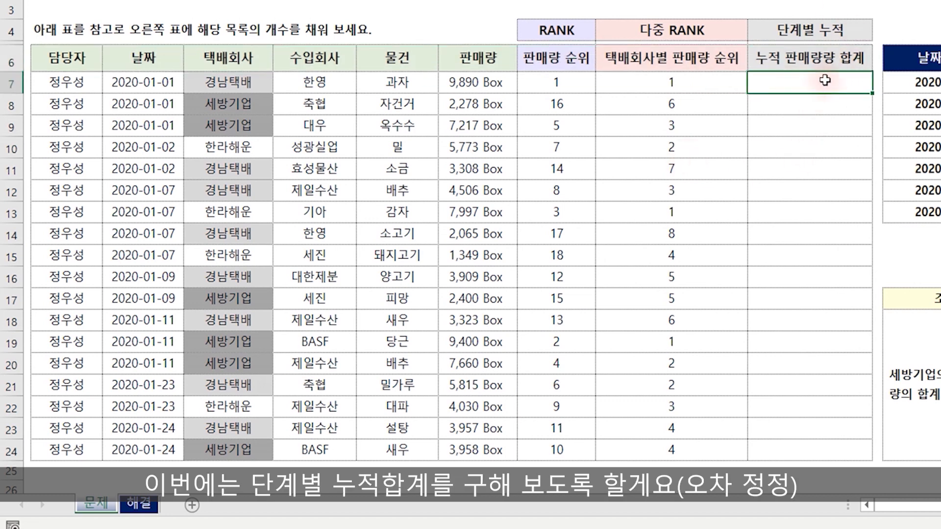
pyautogui.doubleClick(829, 57)
pyautogui.press('BackSpace')
pyautogui.press('Return')
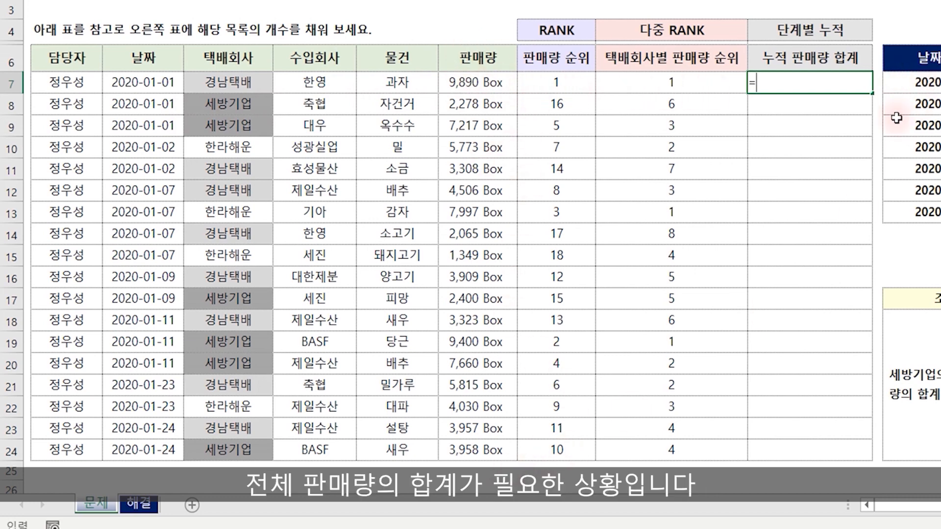
# Step: Enter =SUM($G$7:G7) in J7 to start the running total of 판매량
pyautogui.write('SUM(')
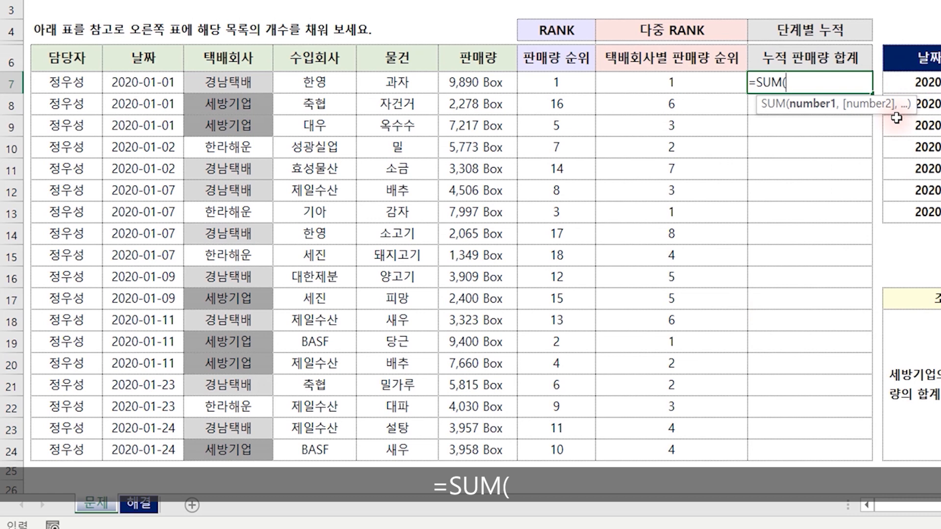
pyautogui.click(474, 80)
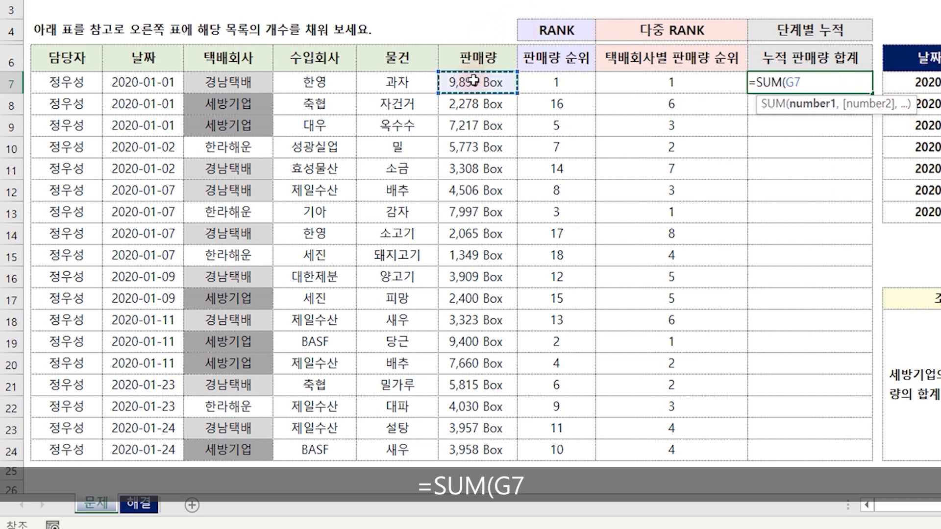
pyautogui.write(':G7')
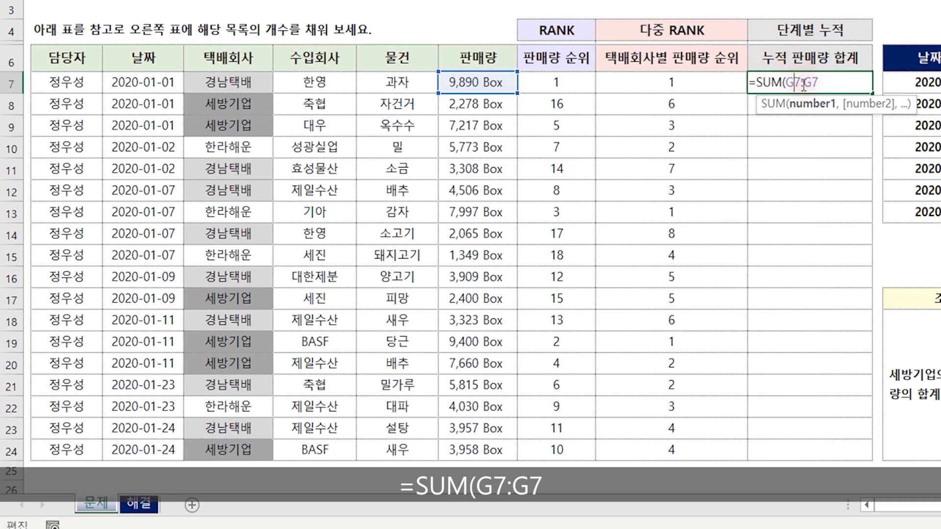
pyautogui.press('F4')
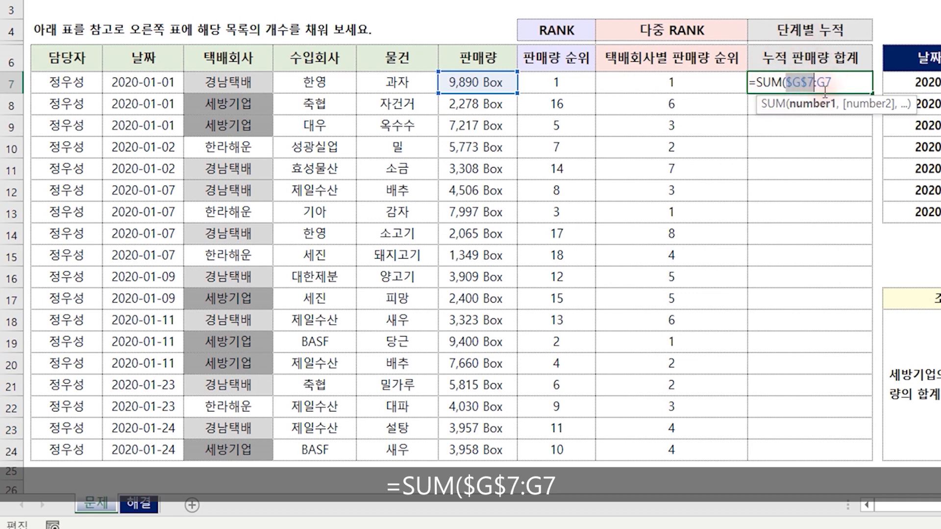
pyautogui.click(840, 82)
pyautogui.write(')')
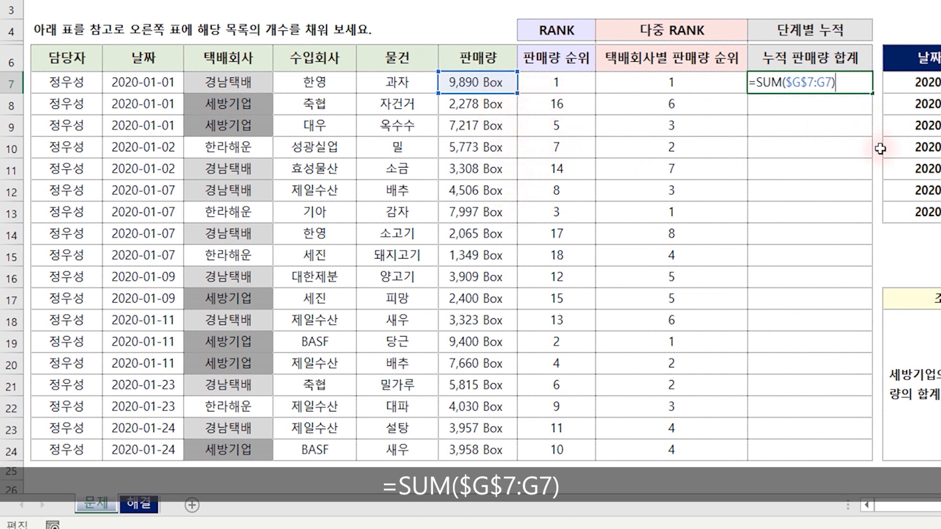
pyautogui.press('Return')
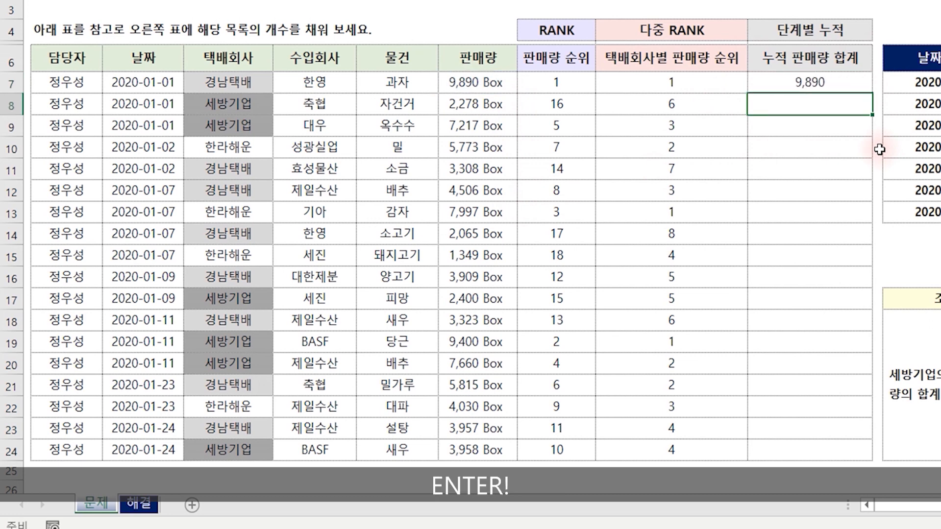
# Step: Fill the cumulative formula from J7 down to J24 and check the final total against the 판매량 values
pyautogui.press('Up')
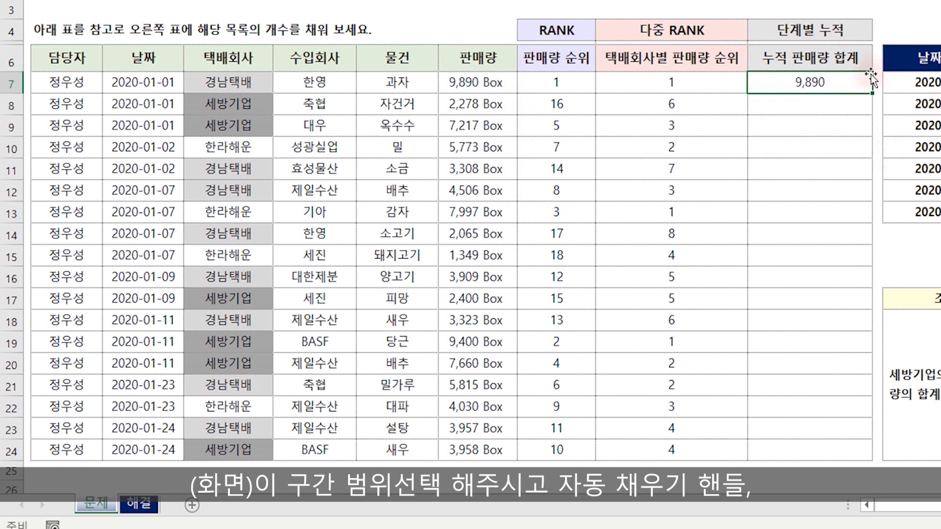
pyautogui.doubleClick(872, 92)
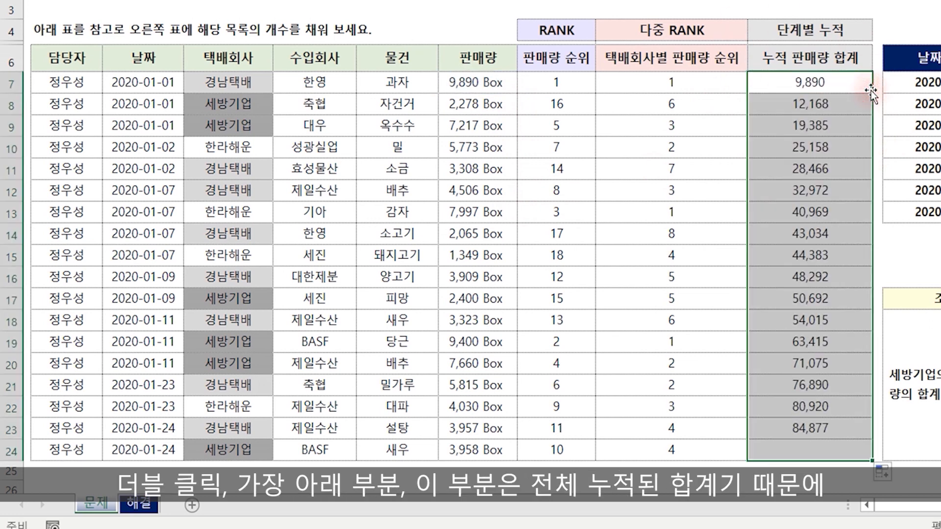
pyautogui.click(818, 455)
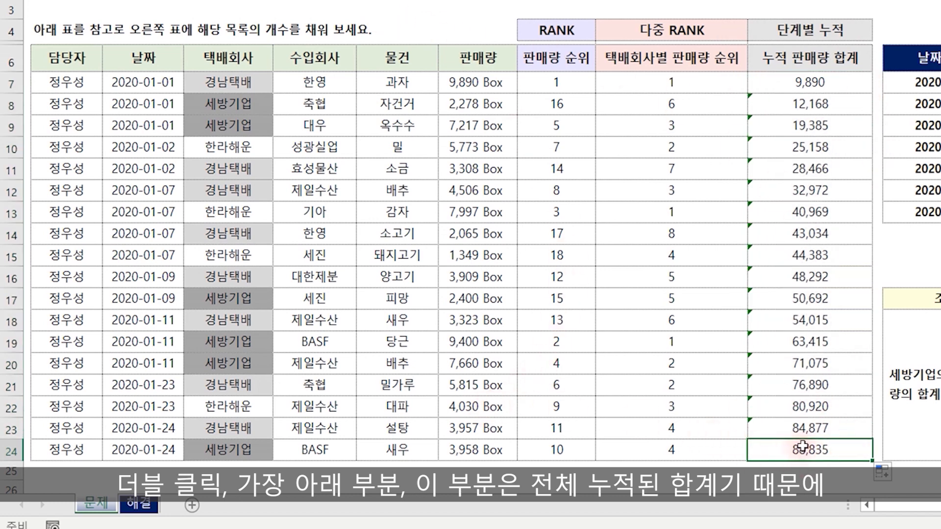
pyautogui.moveTo(482, 82); pyautogui.dragTo(484, 449)
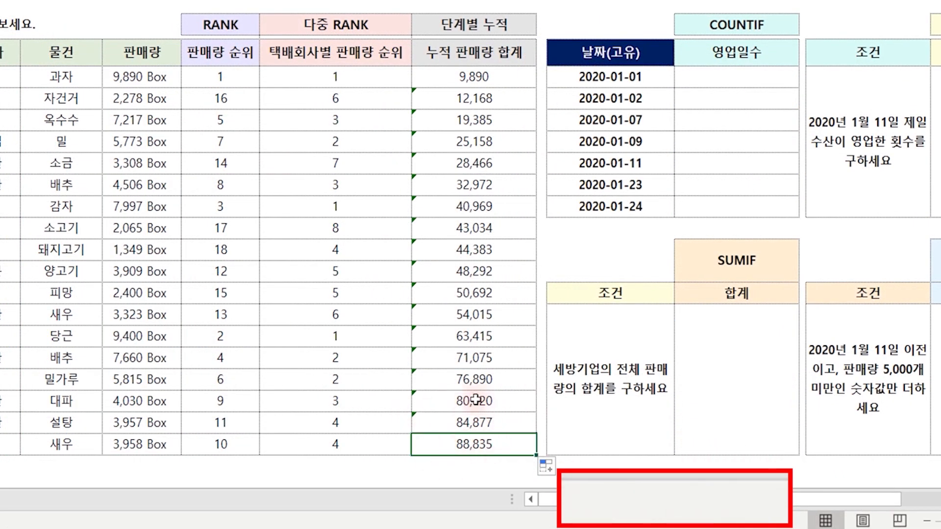
pyautogui.moveTo(153, 83); pyautogui.dragTo(167, 444)
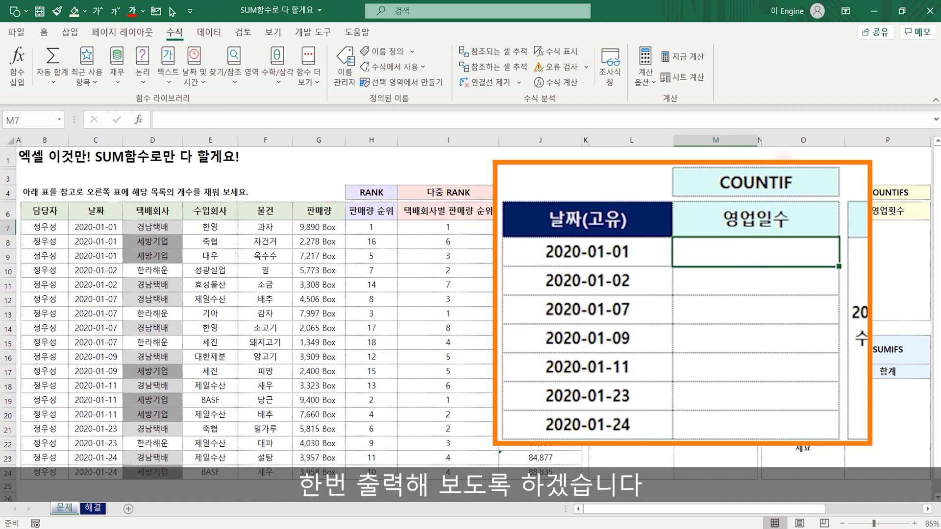
# Step: Enter =SUM(--($C$7:$C$24=L7)) in M7 to count each date's rows, and fill it down to M13
pyautogui.write('=SUM(')
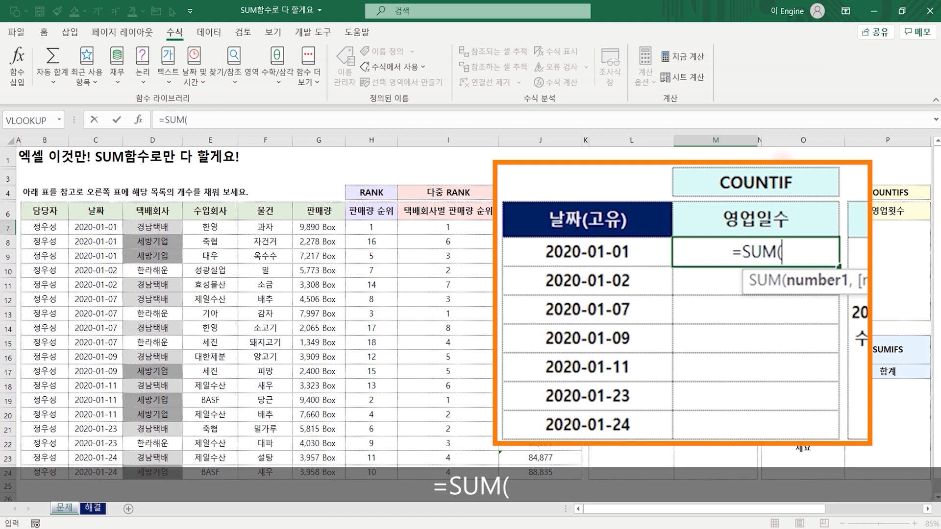
pyautogui.write('--')
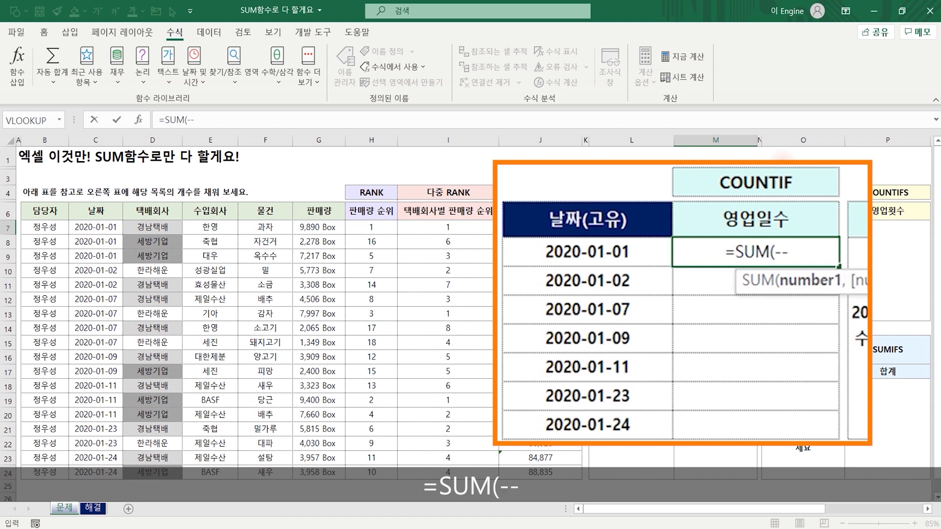
pyautogui.write('(')
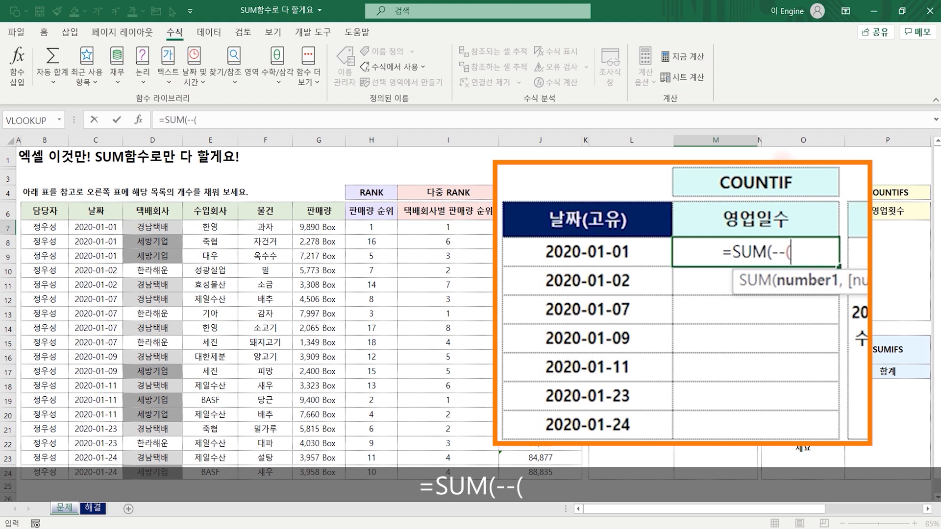
pyautogui.moveTo(95, 227); pyautogui.dragTo(96, 472)
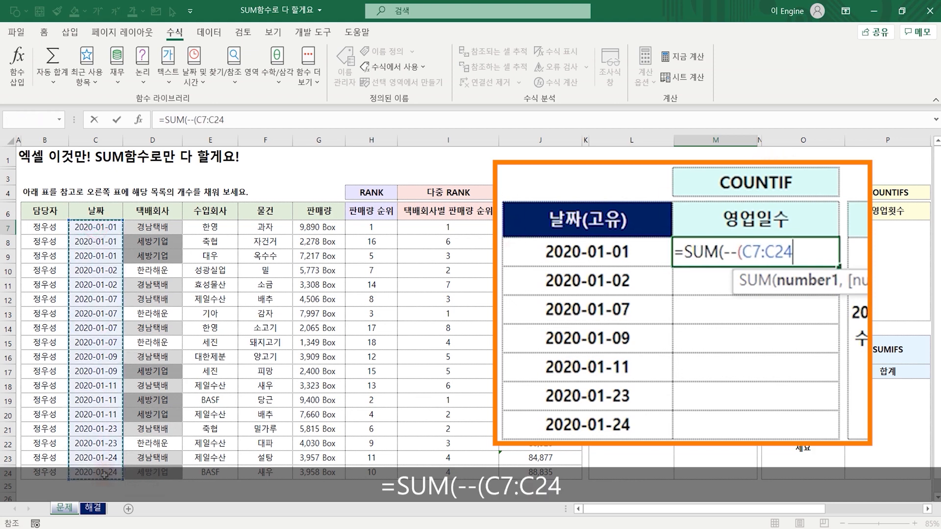
pyautogui.press('F4')
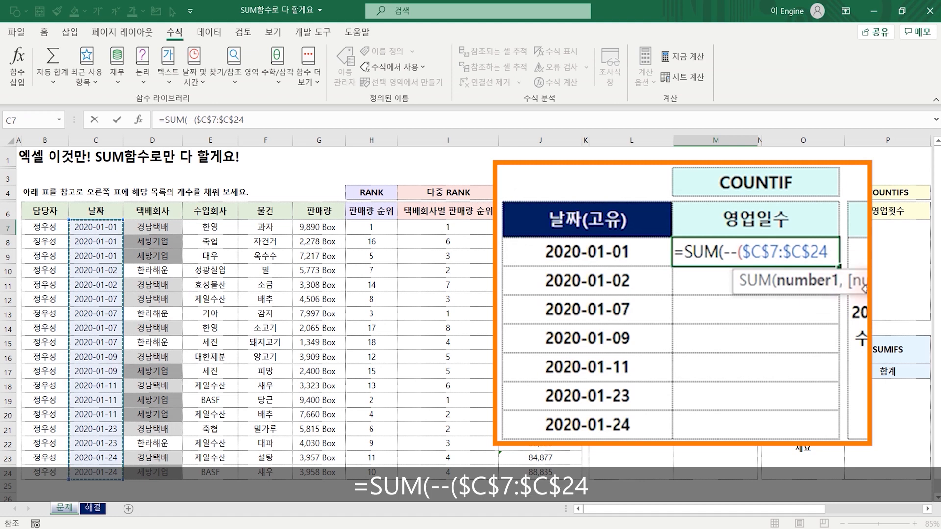
pyautogui.write('=')
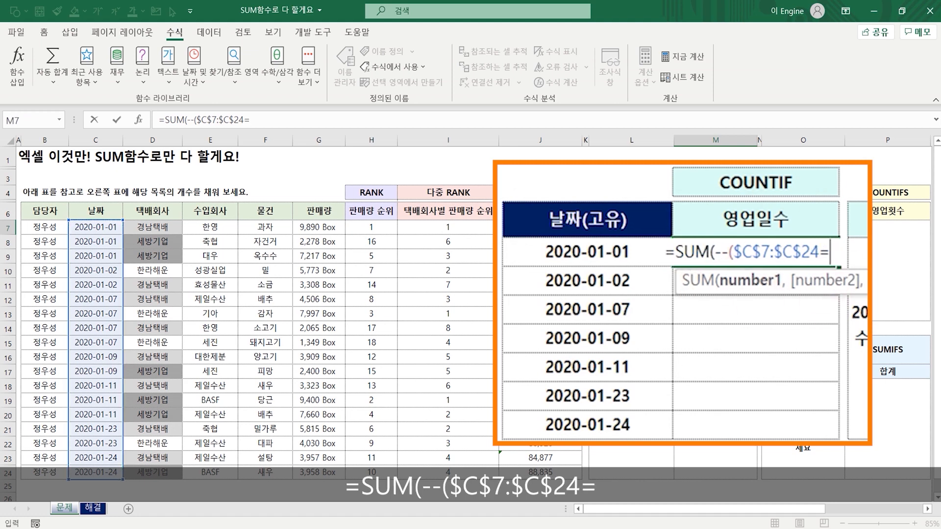
pyautogui.click(606, 251)
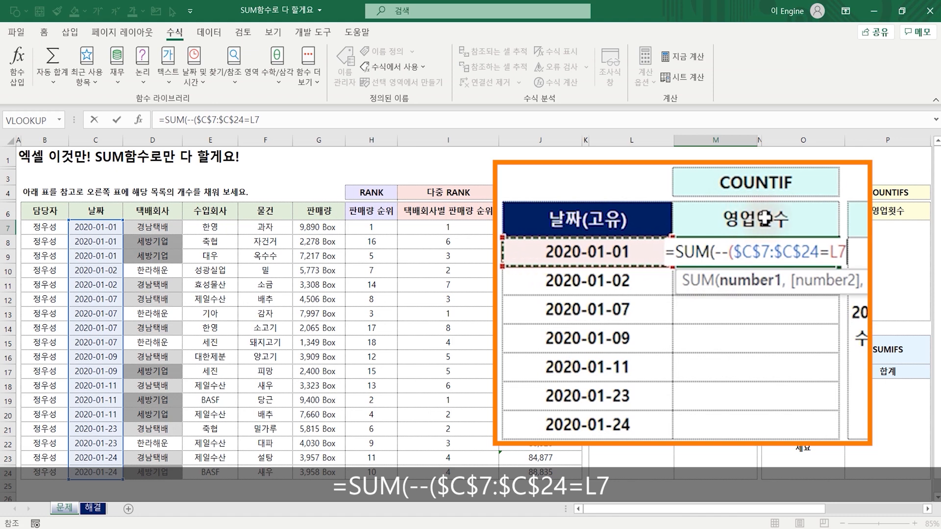
pyautogui.write('))')
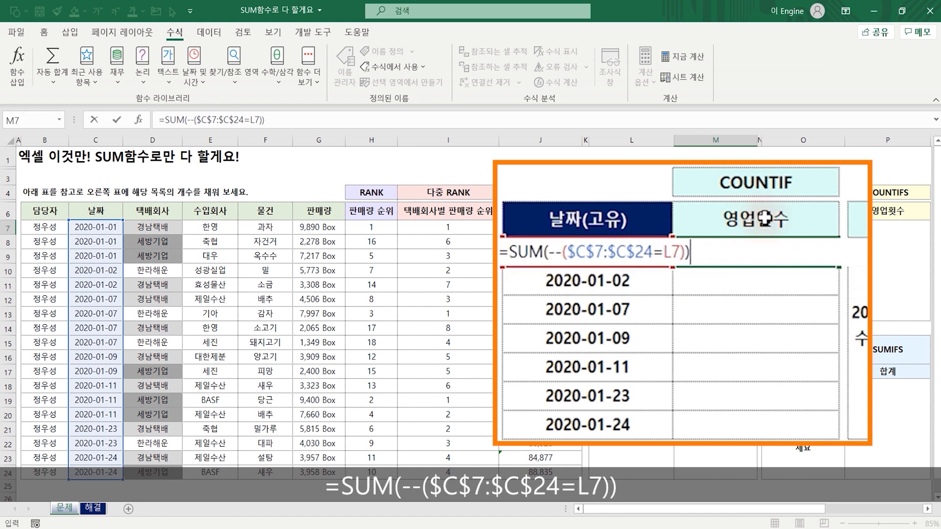
pyautogui.press('Return')
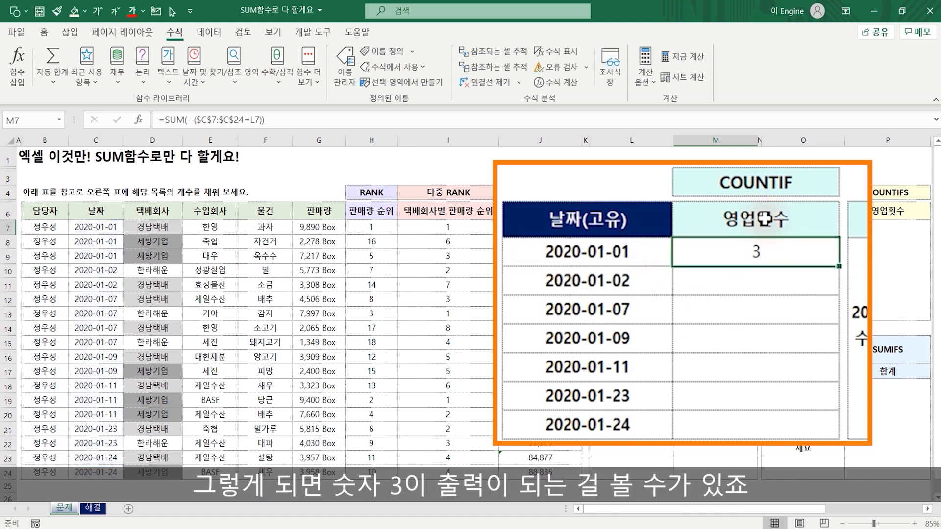
pyautogui.doubleClick(839, 265)
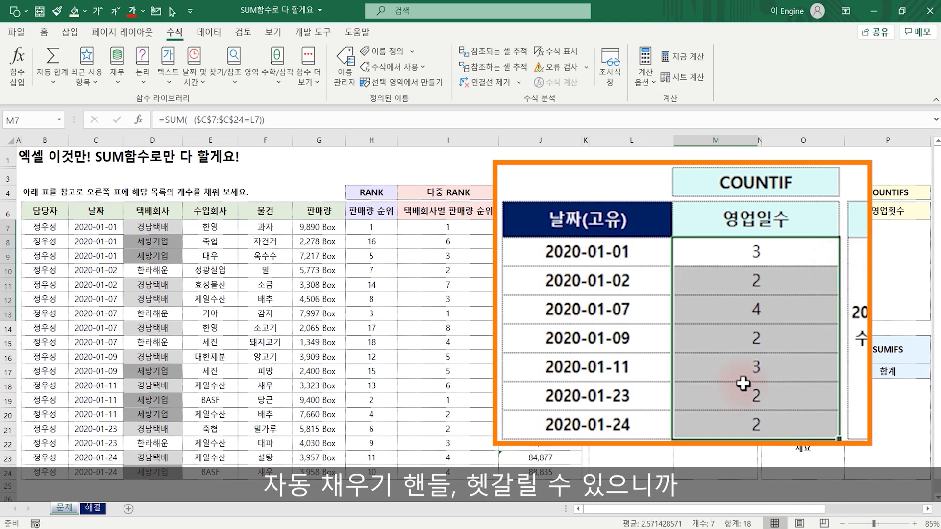
# Step: Change the header in M6 to 영업횟수 and check the 2020-01-01 entries in C7:C9 against the first count
pyautogui.doubleClick(771, 217)
pyautogui.press('BackSpace')
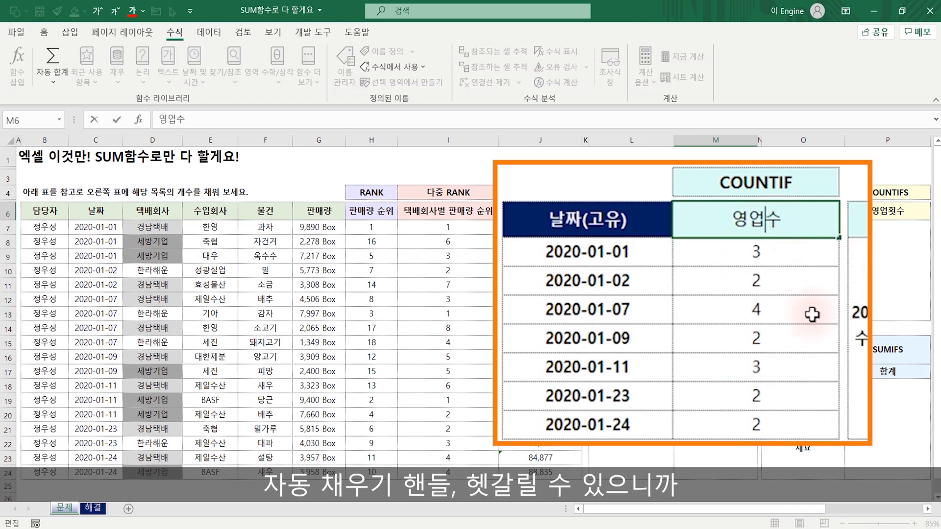
pyautogui.write('횟')
pyautogui.press('Return')
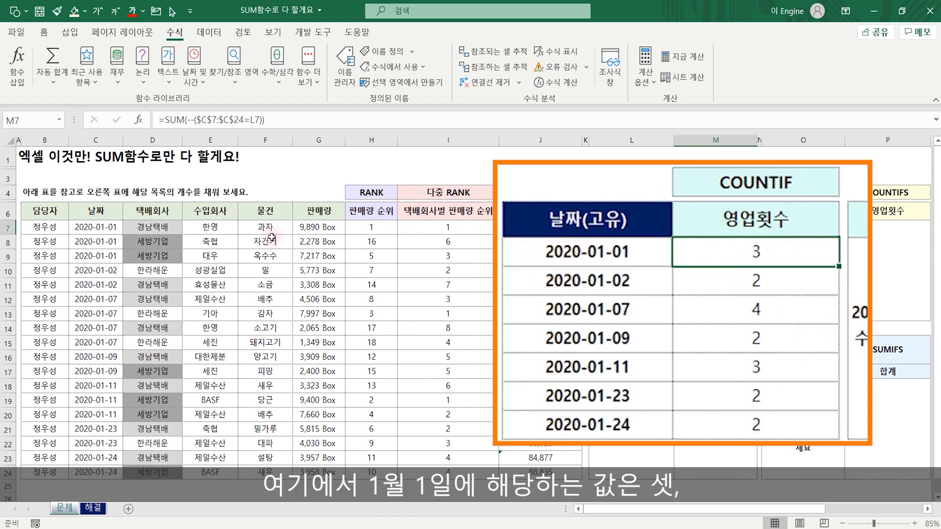
pyautogui.click(100, 229)
pyautogui.moveTo(100, 248); pyautogui.dragTo(100, 256)
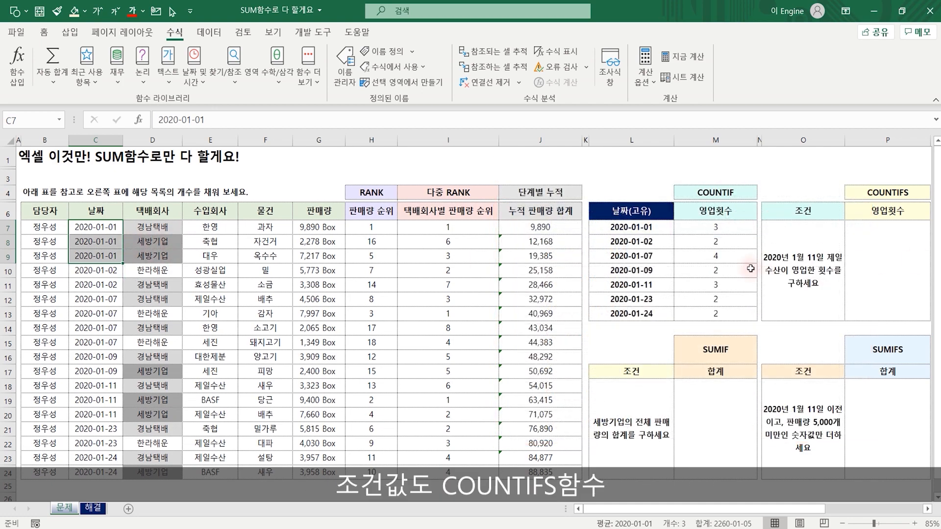
pyautogui.click(883, 264)
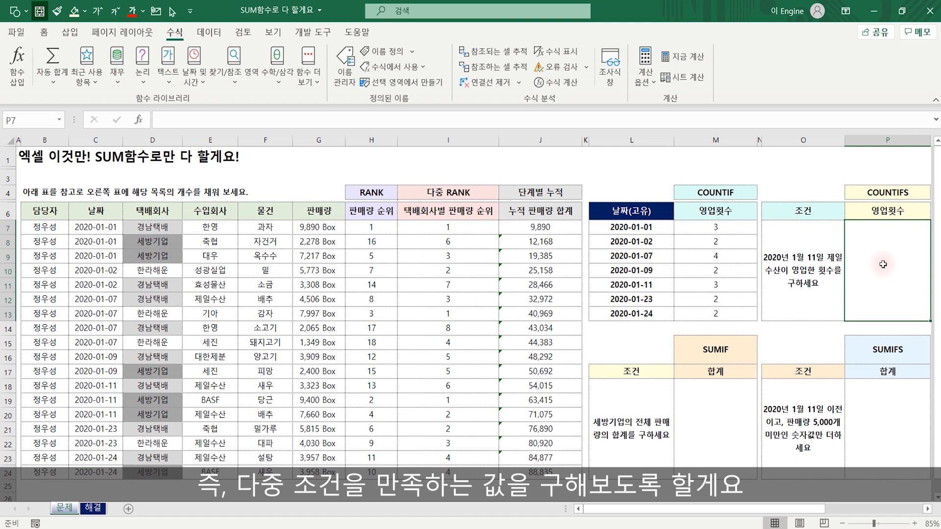
pyautogui.write('=')
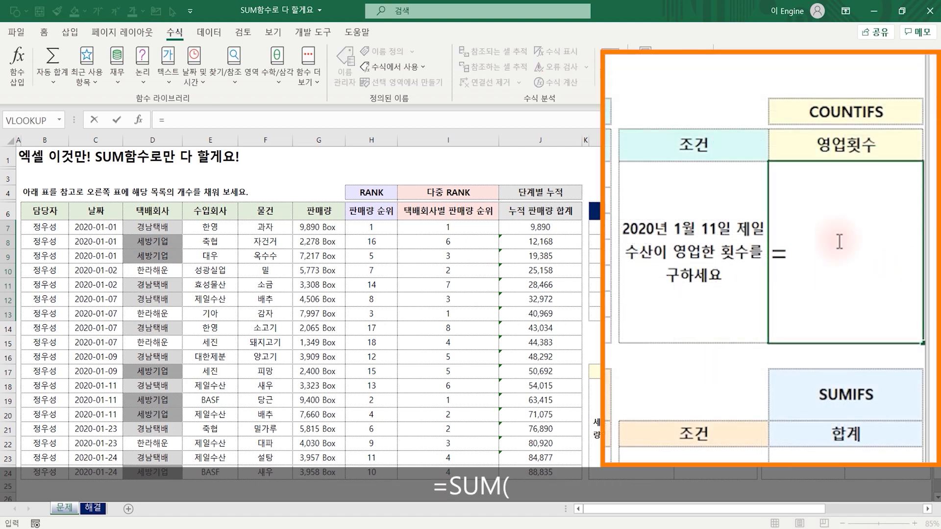
pyautogui.write('SUM(')
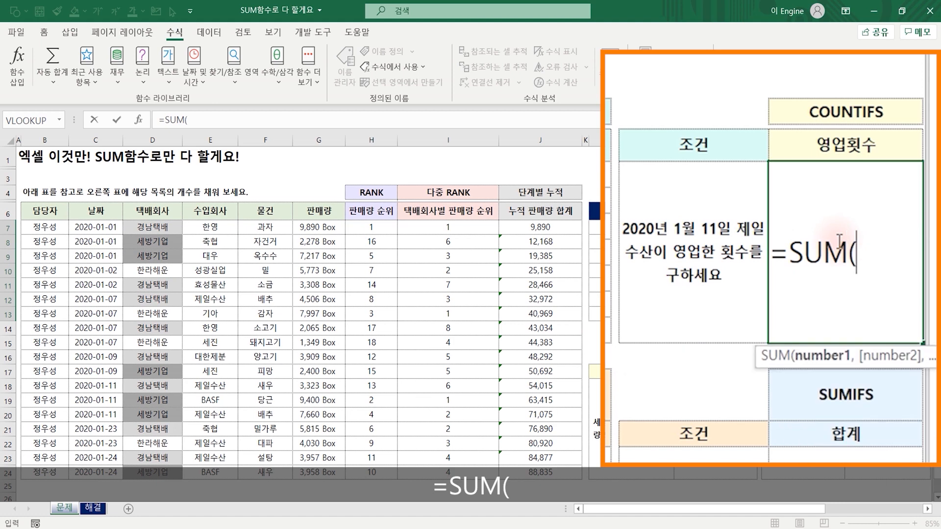
pyautogui.write('(')
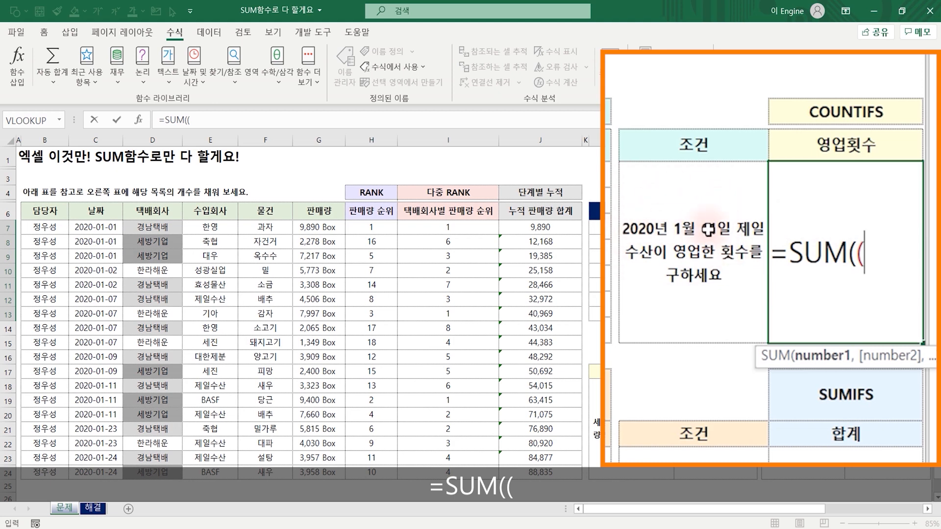
pyautogui.press('Escape')
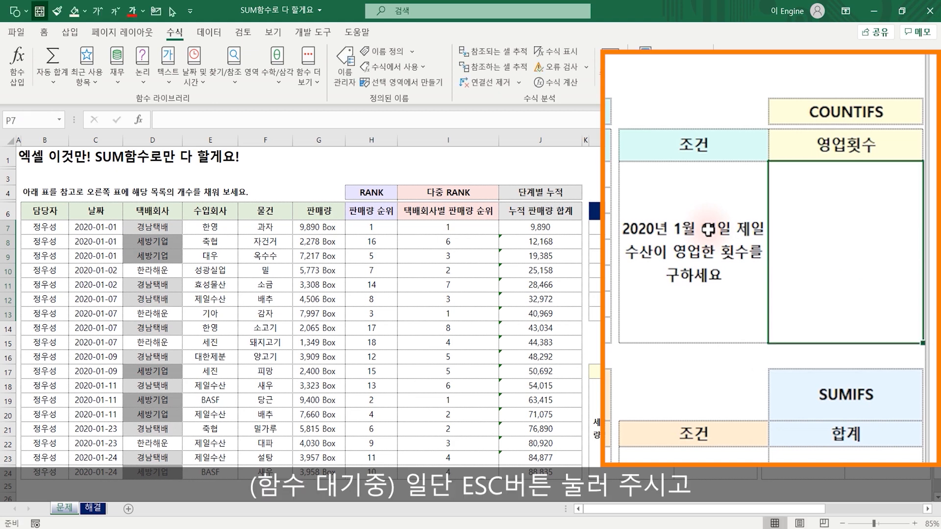
# Step: Set the number format of the 2020-01-11 date in C18 to 일반 to reveal its serial number
pyautogui.click(96, 385)
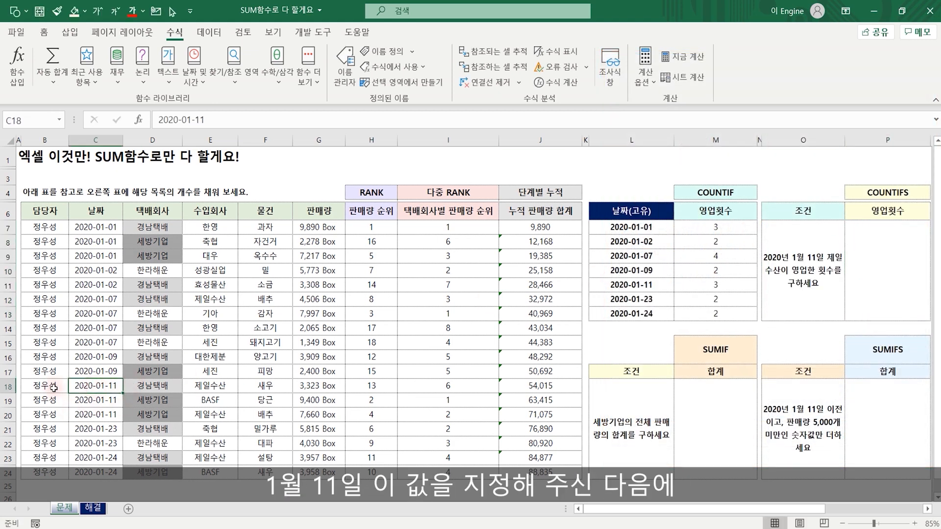
pyautogui.click(44, 31)
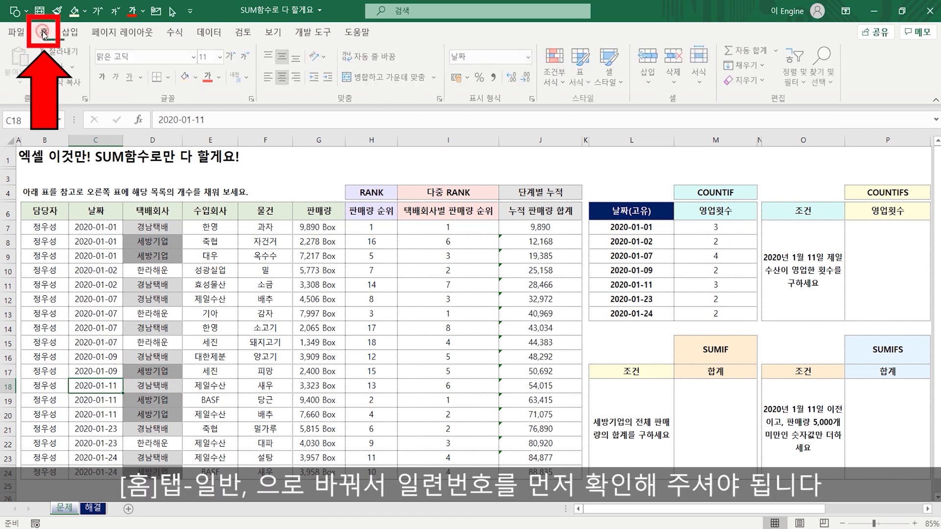
pyautogui.click(529, 58)
pyautogui.click(494, 80)
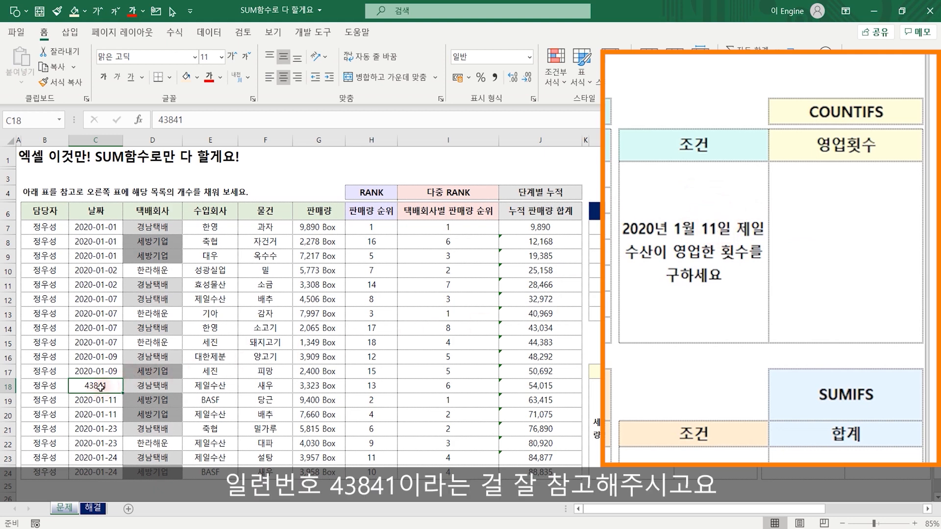
# Step: Enter =SUM((C7:C24=43841)*($E$7:$E$24="제일수산")) in P7 to count 제일수산's sales on 2020-01-11
pyautogui.click(838, 266)
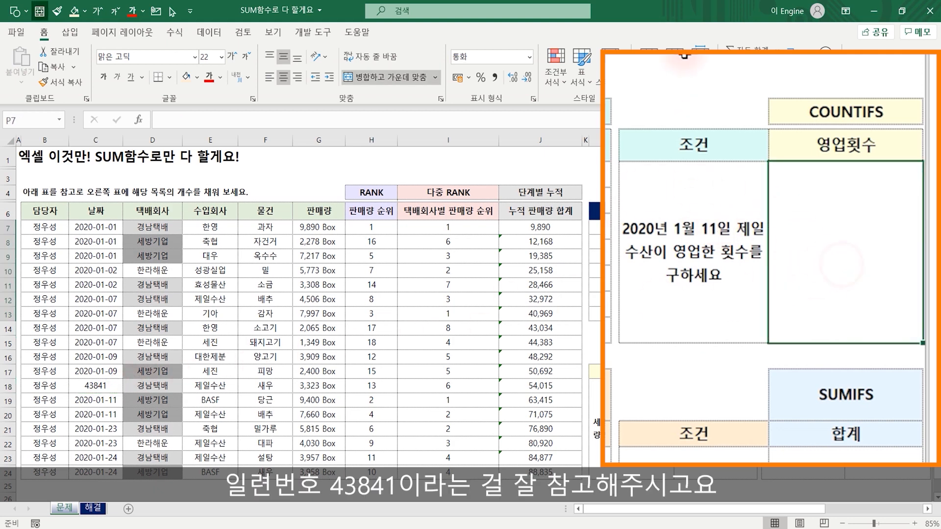
pyautogui.write('=SUM((')
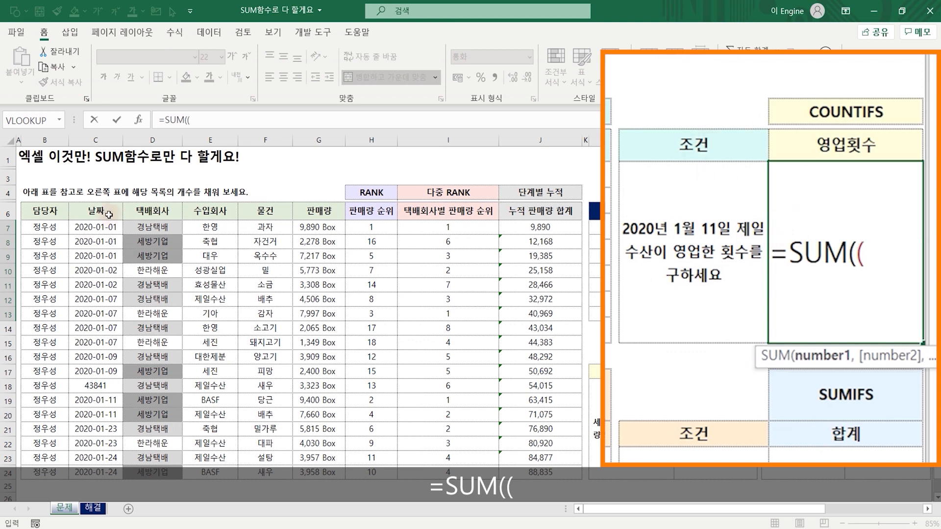
pyautogui.moveTo(96, 227); pyautogui.dragTo(98, 472)
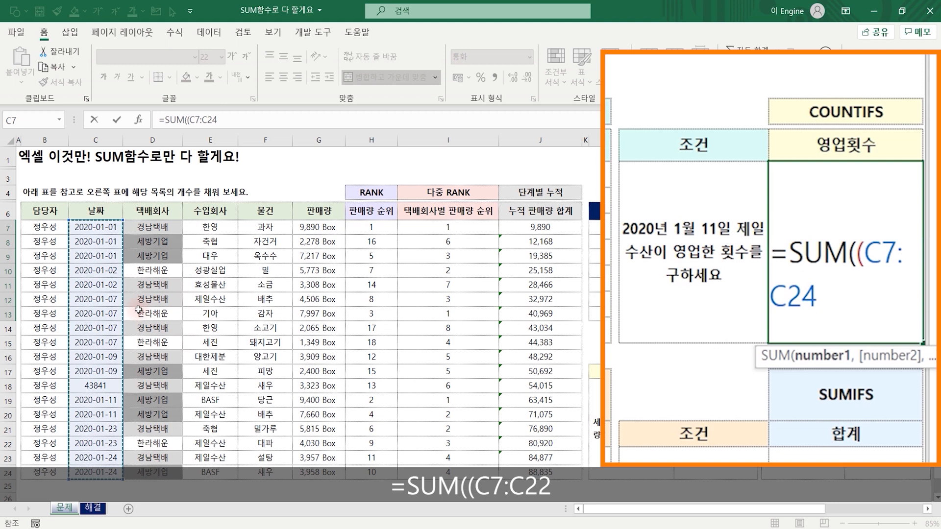
pyautogui.write('=43841')
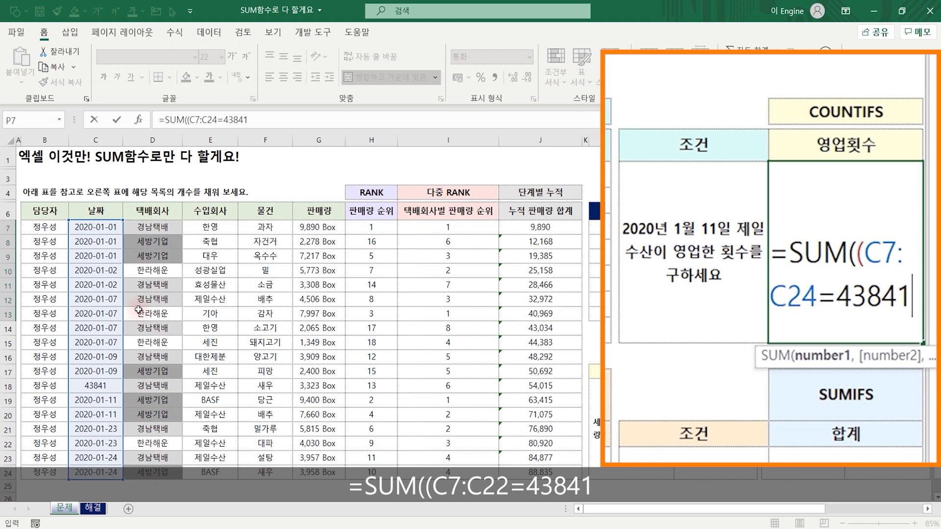
pyautogui.write(')')
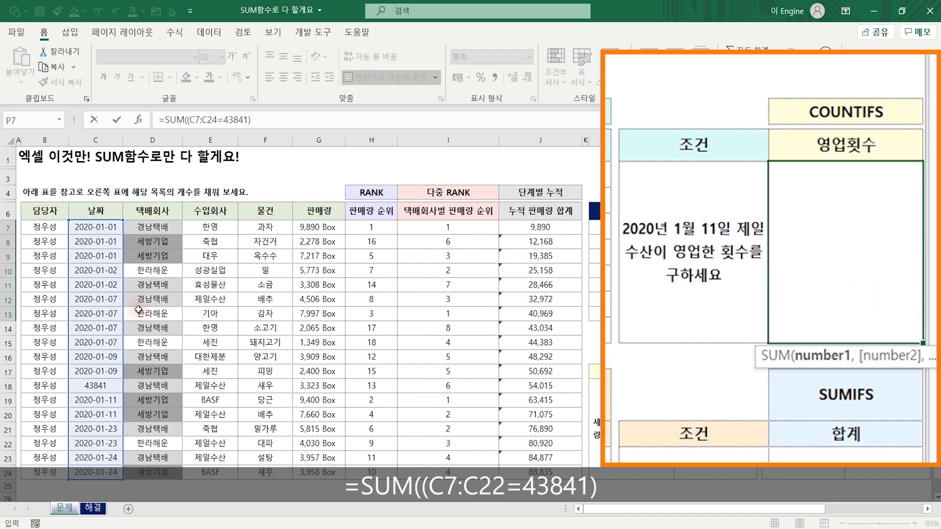
pyautogui.write('*')
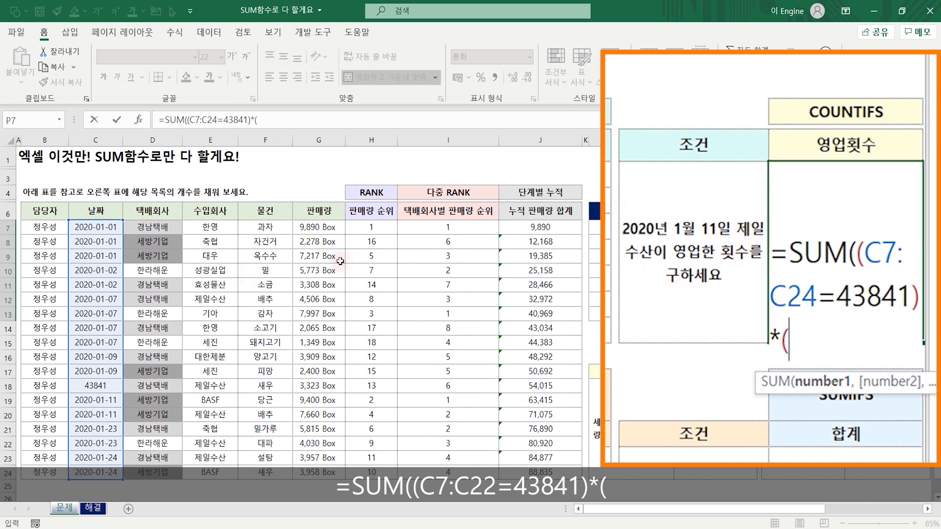
pyautogui.moveTo(218, 228); pyautogui.dragTo(212, 472)
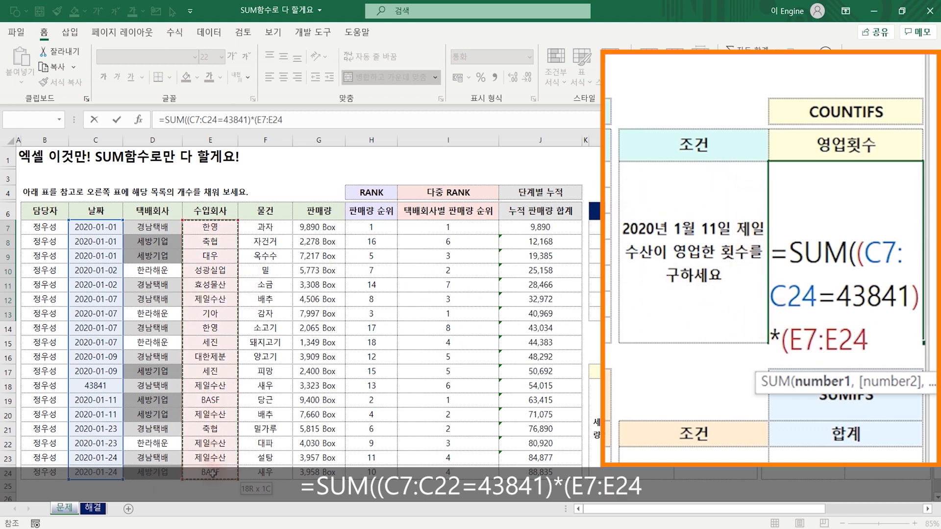
pyautogui.press('F4')
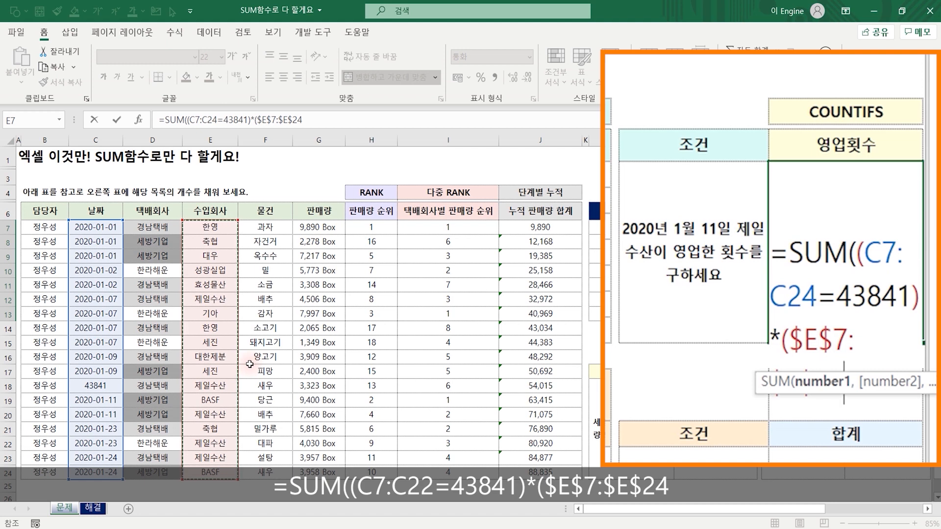
pyautogui.write('="제일수산"')
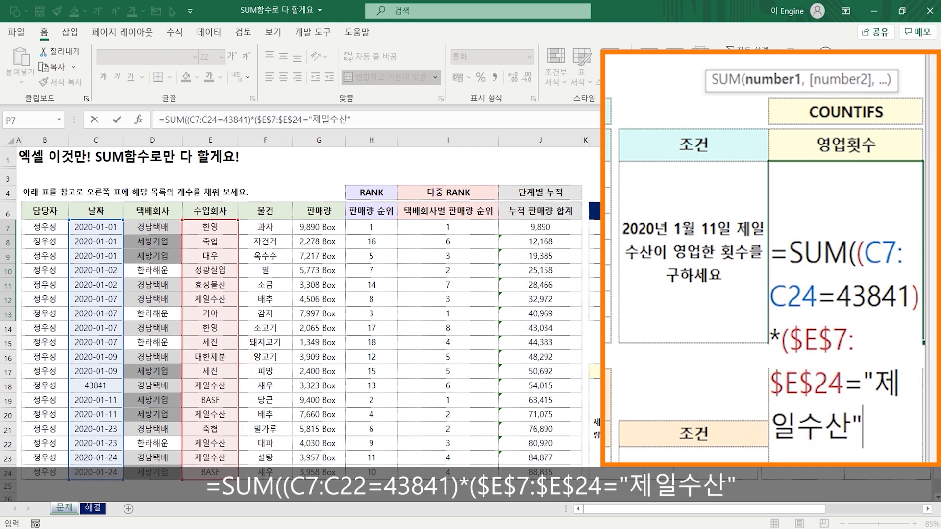
pyautogui.write('))')
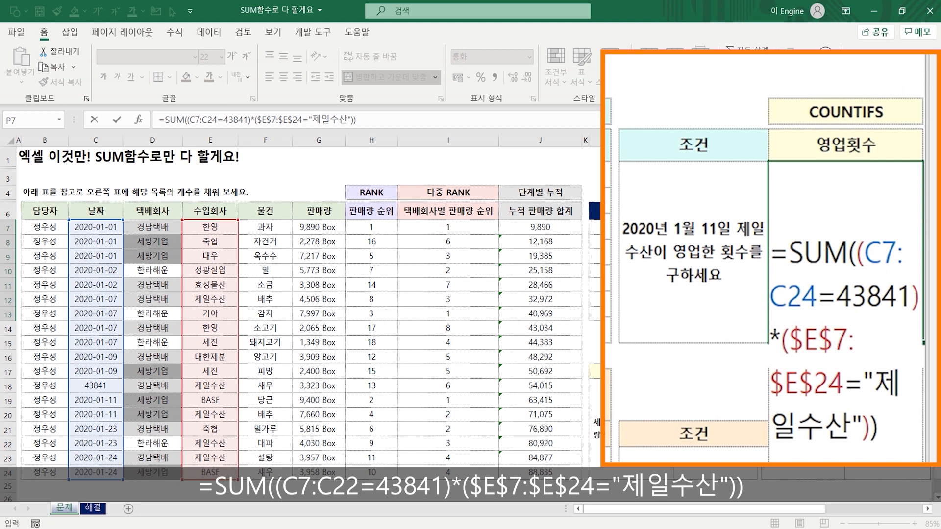
pyautogui.hotkey('ctrl', 'Return')
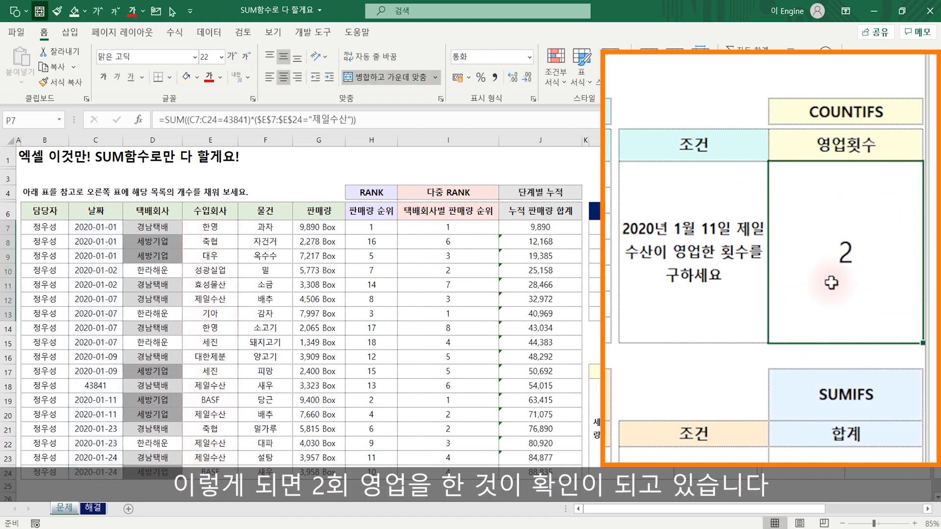
# Step: Set the number format of the serial-number date in C18 back to 간단한 날짜
pyautogui.click(111, 387)
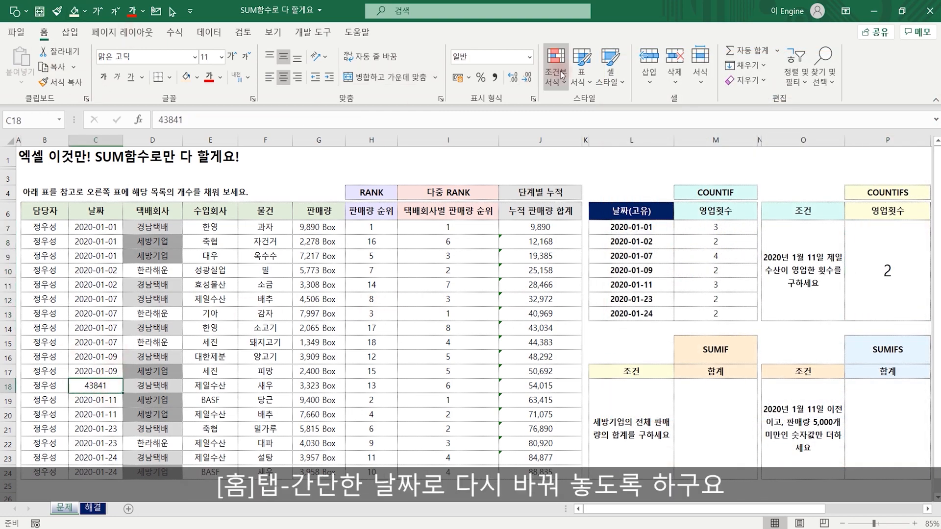
pyautogui.click(529, 57)
pyautogui.click(521, 202)
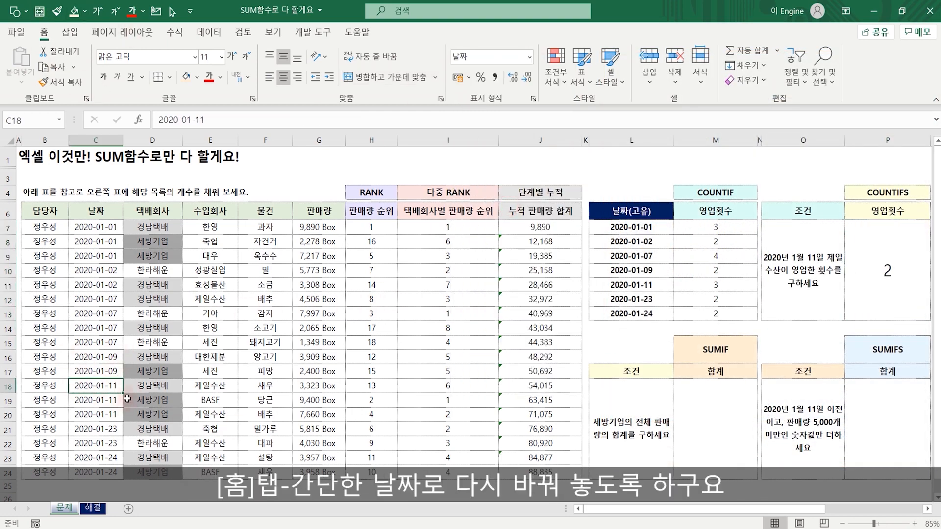
# Step: Add filters to the header row B6:J6 and filter the 날짜 column to January 11, 2020
pyautogui.click(126, 300)
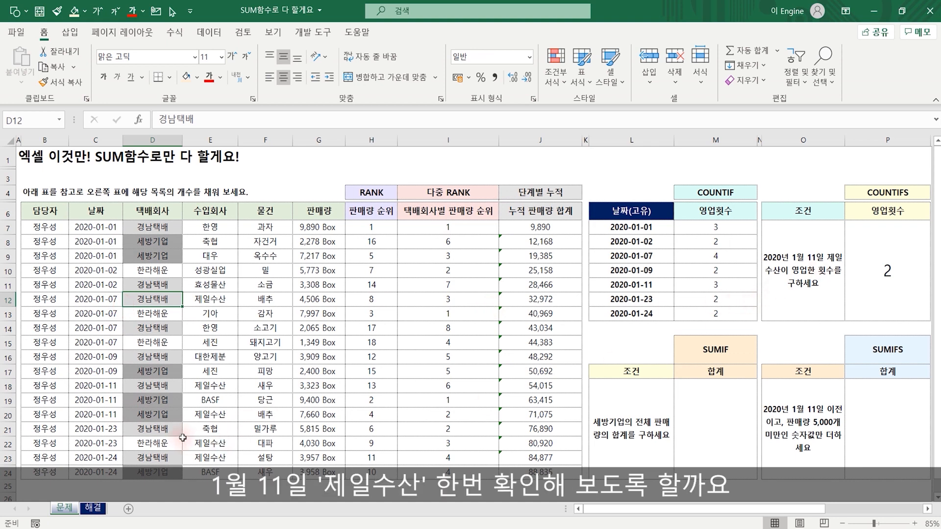
pyautogui.moveTo(49, 210); pyautogui.dragTo(527, 207)
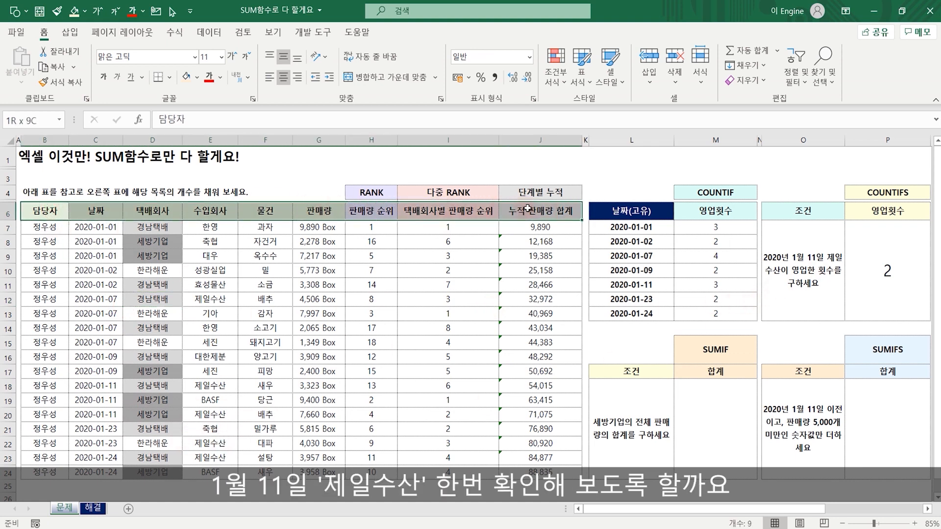
pyautogui.hotkey('ctrl', 'shift', 'l')
pyautogui.click(113, 327)
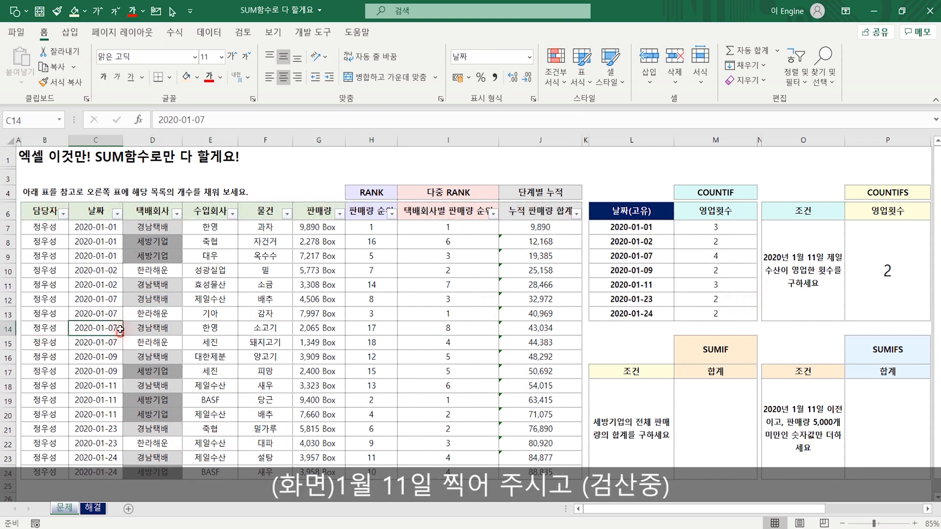
pyautogui.click(118, 214)
pyautogui.click(44, 390)
pyautogui.click(51, 446)
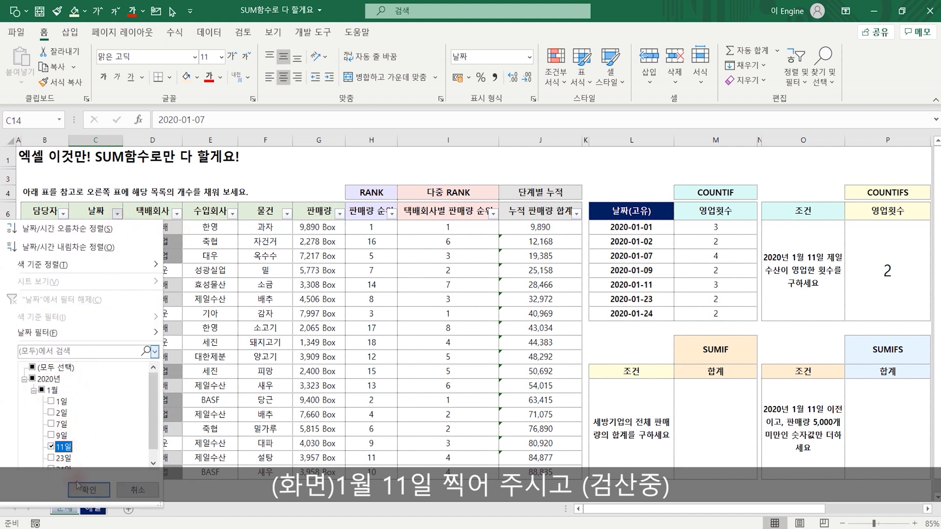
pyautogui.click(89, 490)
# Step: Check the 제일수산 entries in the 수입회사 column of the filtered rows against the COUNTIFS result
pyautogui.click(234, 320)
pyautogui.click(212, 227)
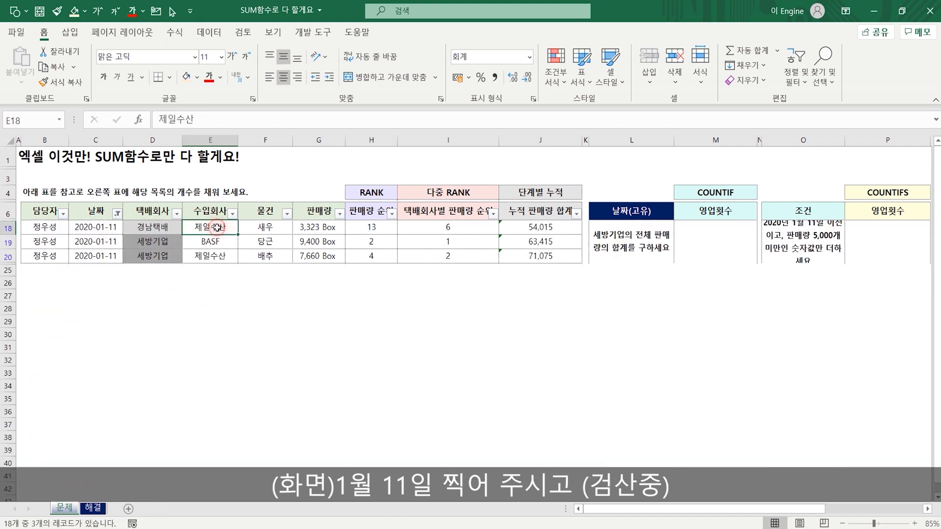
pyautogui.keyDown('ctrl'); pyautogui.click(216, 256); pyautogui.keyUp('ctrl')
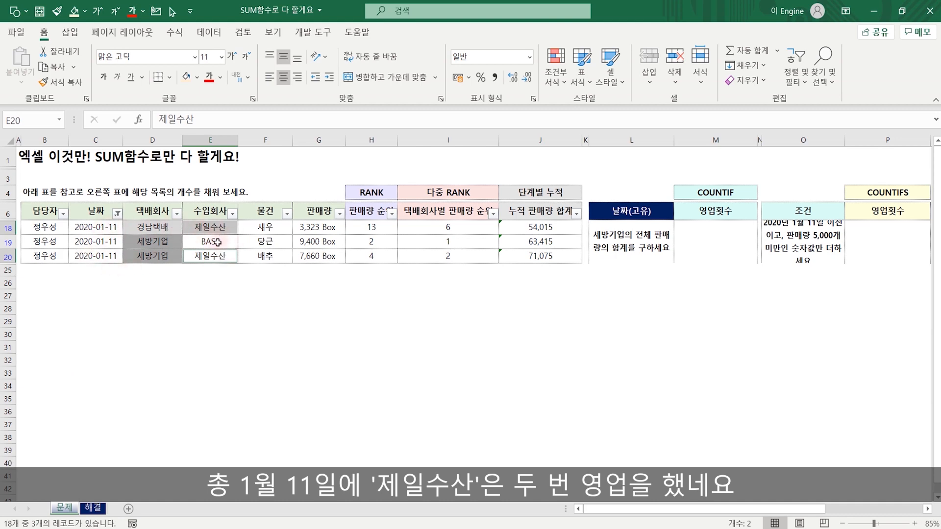
pyautogui.click(271, 311)
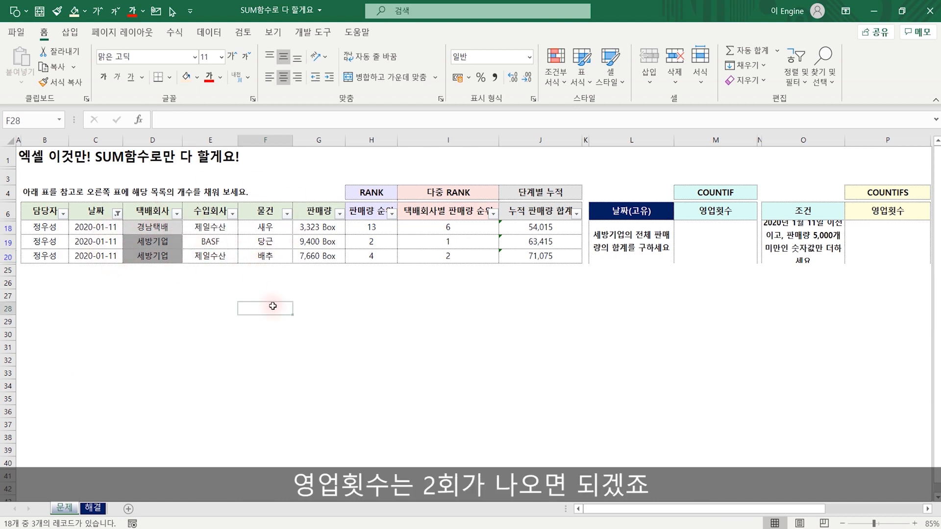
# Step: Undo the date filtering and the header row filters to restore the full table
pyautogui.hotkey('ctrl', 'z')
pyautogui.hotkey('ctrl', 'z')
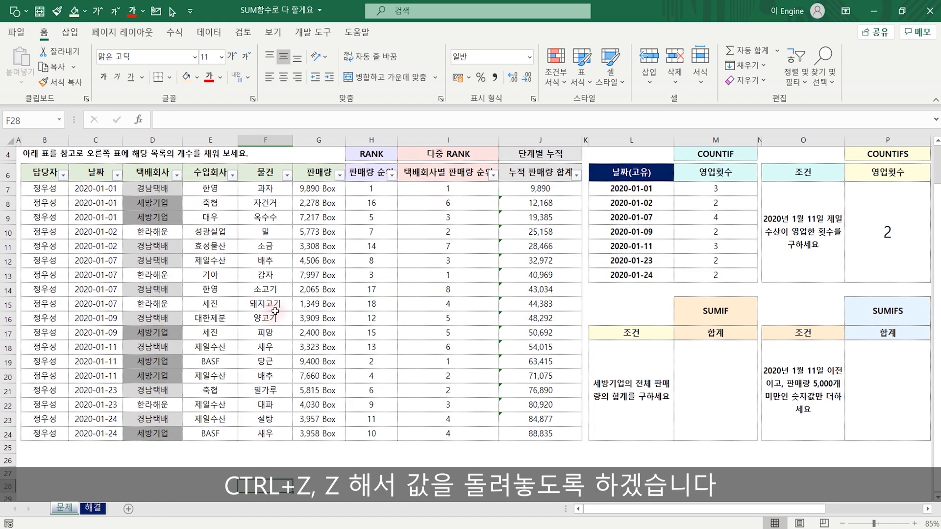
pyautogui.hotkey('ctrl', 'z')
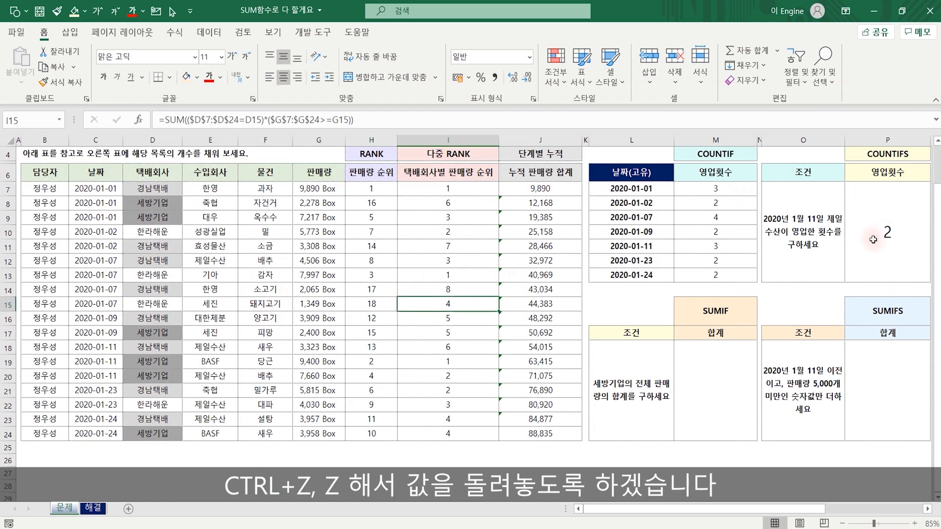
# Step: Enter =SUM((D7:D24="세방기업")*(G7:G24)) in M18 to total the 판매량 of 세방기업
pyautogui.click(739, 393)
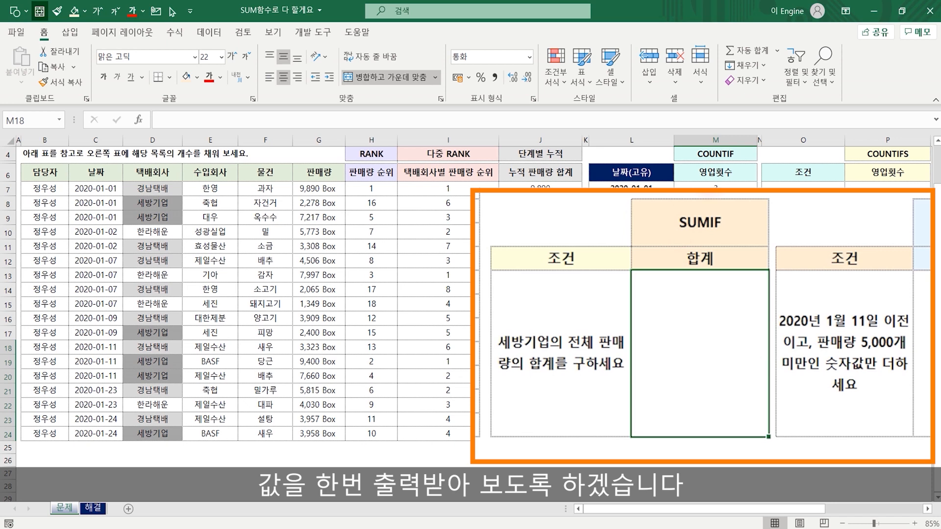
pyautogui.write('=SU')
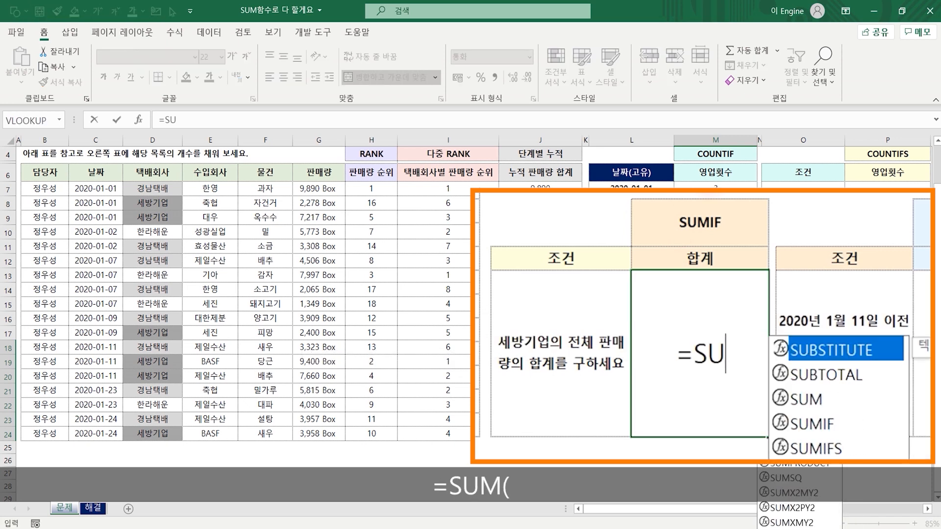
pyautogui.write('M((')
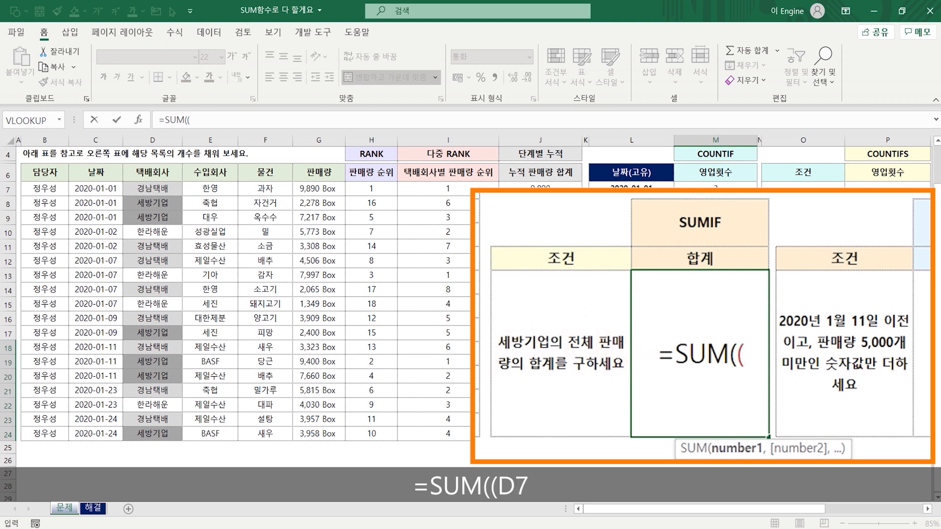
pyautogui.moveTo(165, 188); pyautogui.dragTo(169, 433)
pyautogui.write('=')
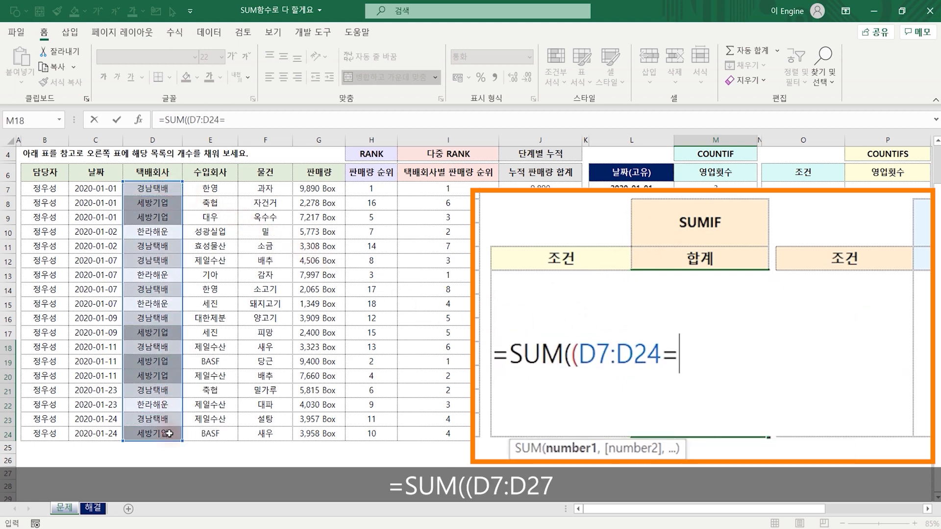
pyautogui.write('"세방')
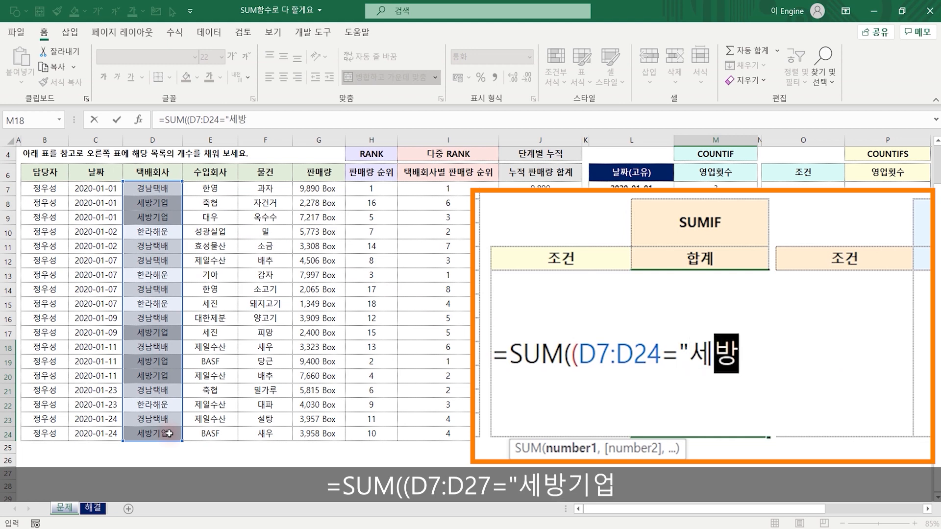
pyautogui.write('기업")')
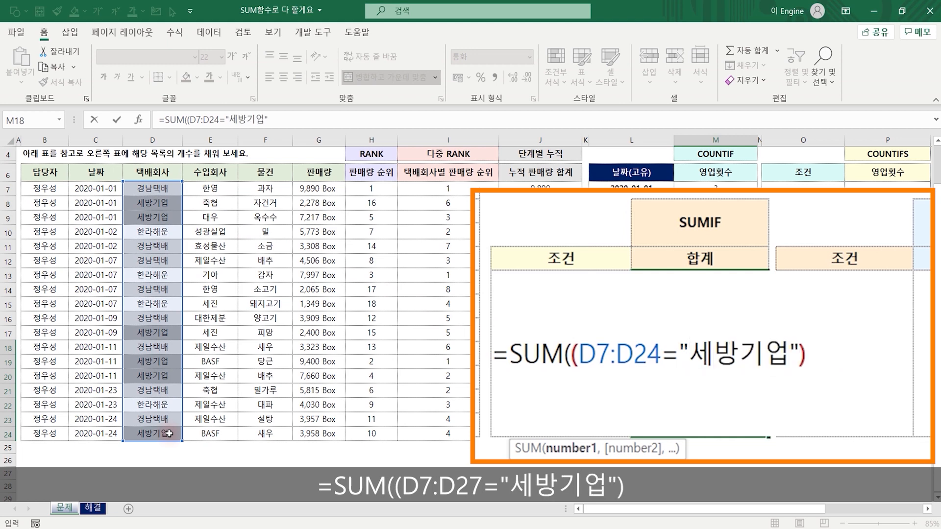
pyautogui.write('*(')
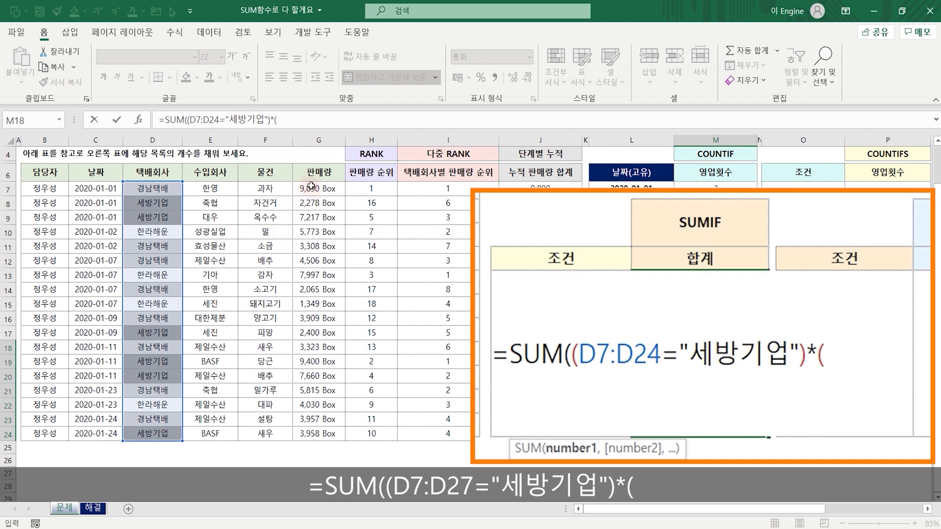
pyautogui.moveTo(313, 188); pyautogui.dragTo(326, 433)
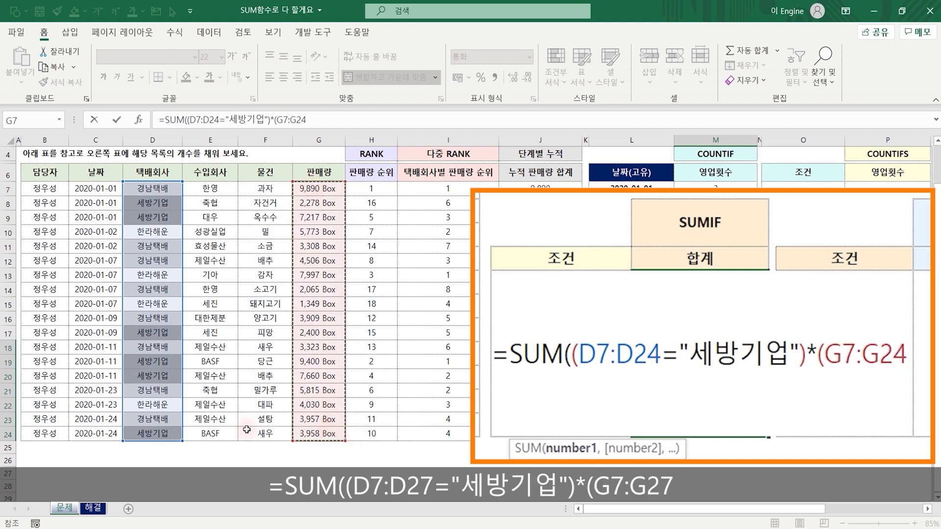
pyautogui.write(')')
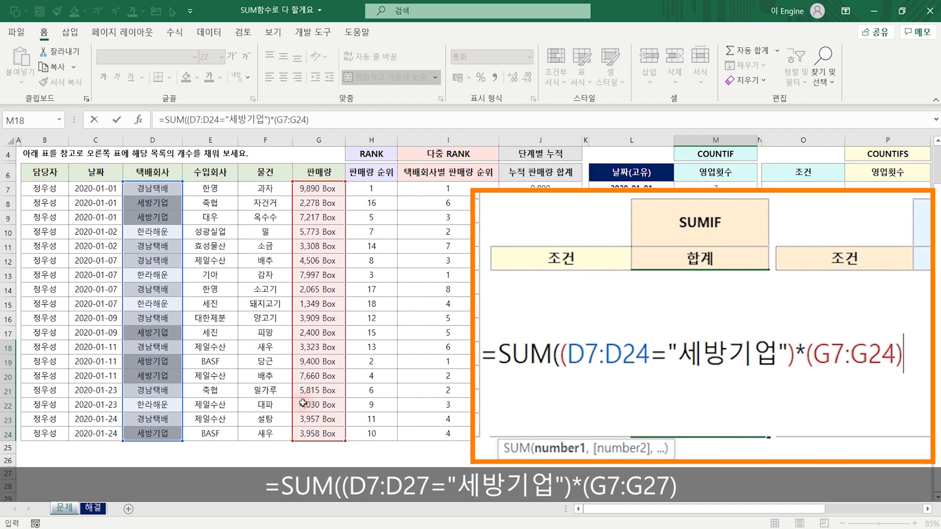
pyautogui.write(')')
pyautogui.press('Return')
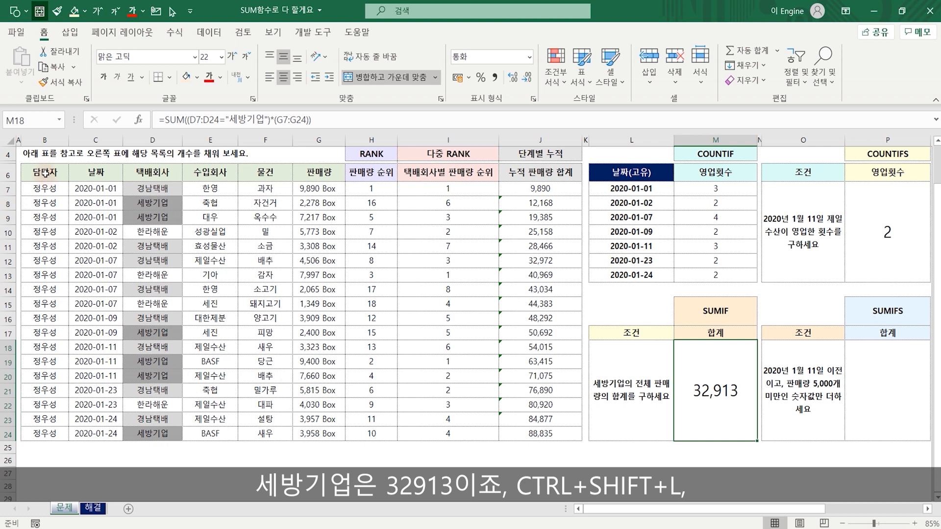
# Step: Filter the table's 택배회사 column to 세방기업 and check the sum of the visible 판매량 values against M18
pyautogui.moveTo(46, 172); pyautogui.dragTo(549, 173)
pyautogui.hotkey('ctrl', 'shift', 'l')
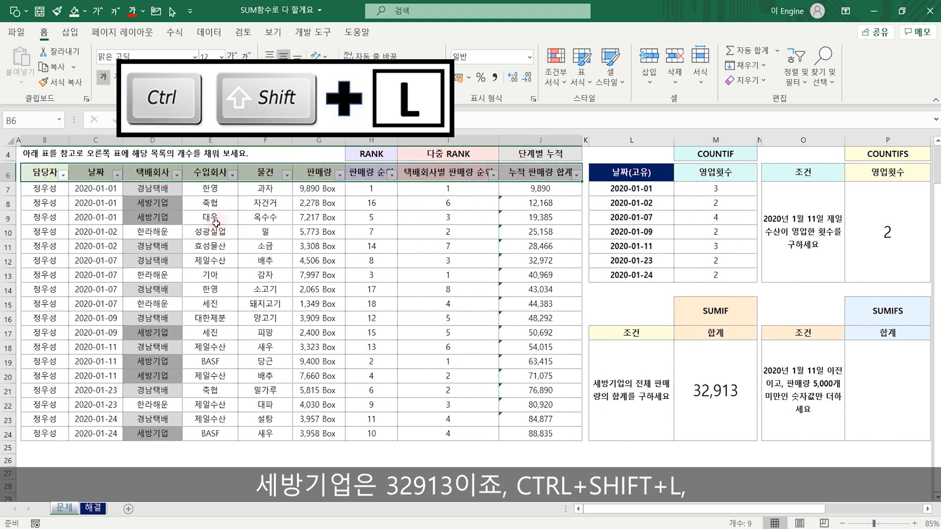
pyautogui.click(216, 222)
pyautogui.click(176, 175)
pyautogui.click(53, 327)
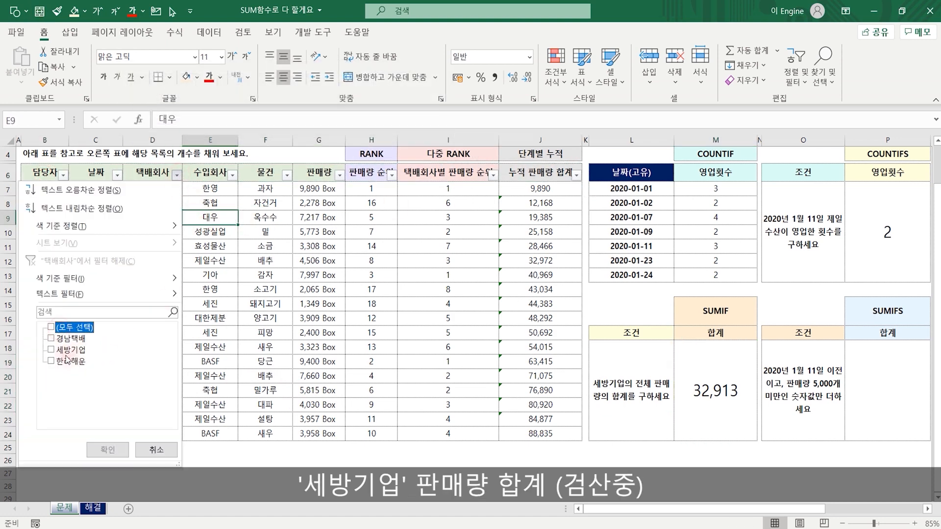
pyautogui.click(50, 349)
pyautogui.click(108, 449)
pyautogui.moveTo(316, 188); pyautogui.dragTo(316, 265)
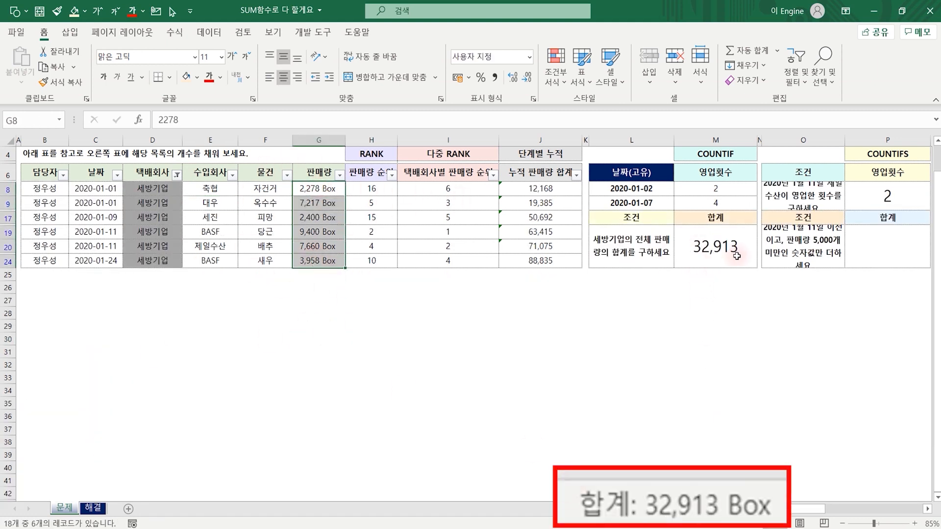
# Step: Undo the 택배회사 filtering and the header row filters to restore the full table
pyautogui.click(290, 310)
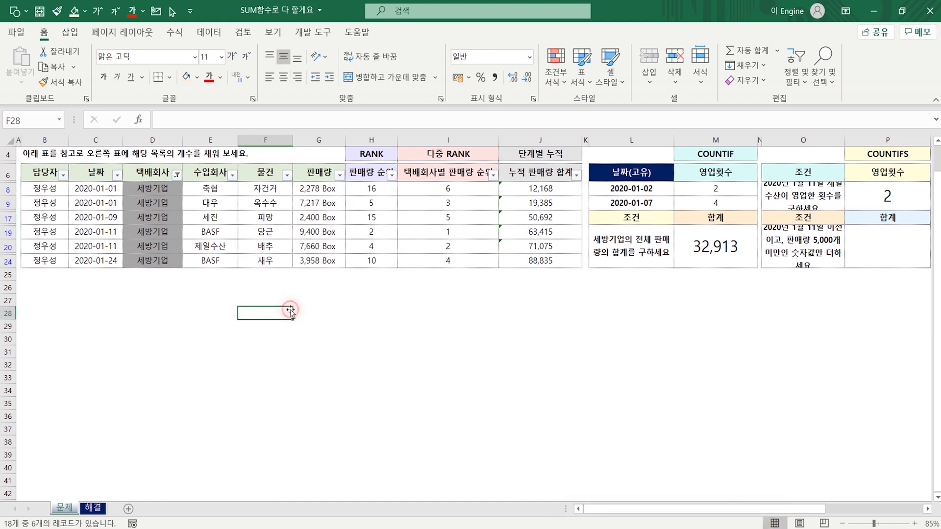
pyautogui.hotkey('ctrl', 'z')
pyautogui.hotkey('ctrl', 'z')
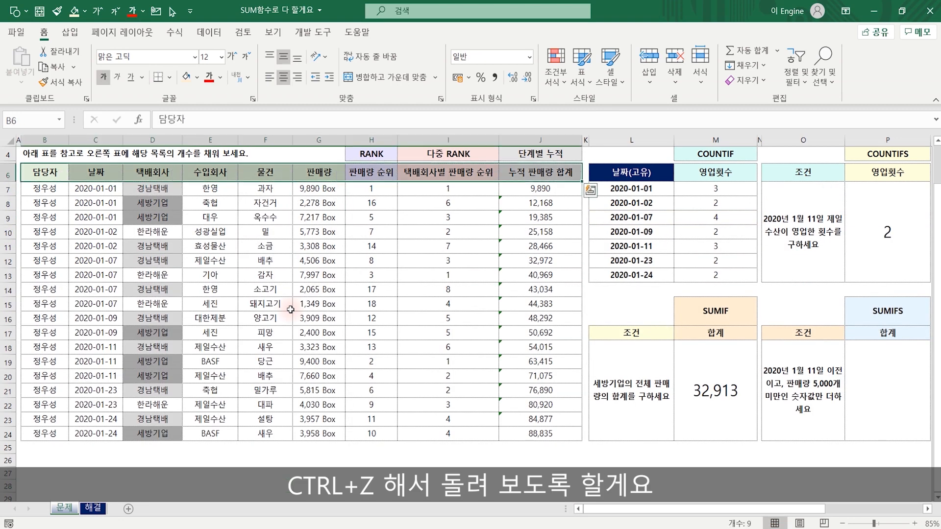
pyautogui.click(306, 362)
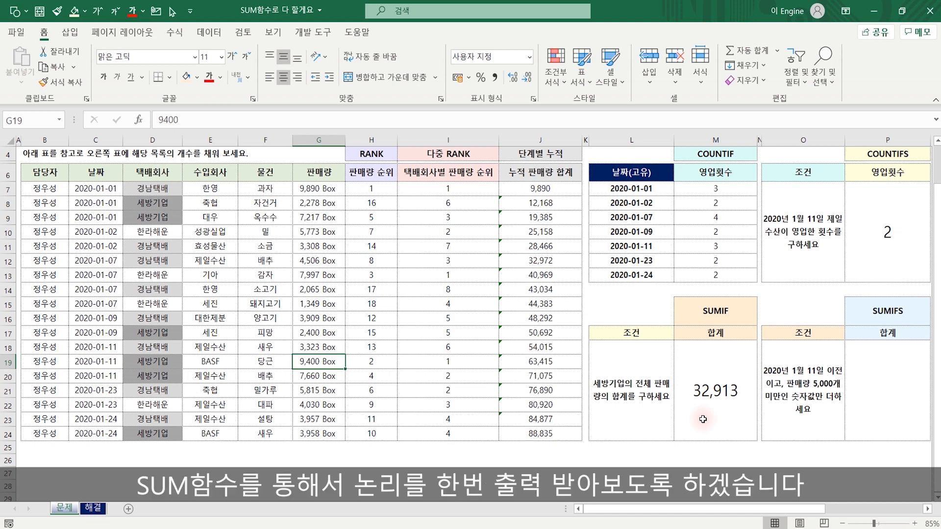
# Step: Enter =SUM((C7:C24<=43841)*(G7:G24<5000)*(G7:G24)) in P18 to total 판매량 values under 5,000 dated up to 11 January 2020
pyautogui.click(882, 392)
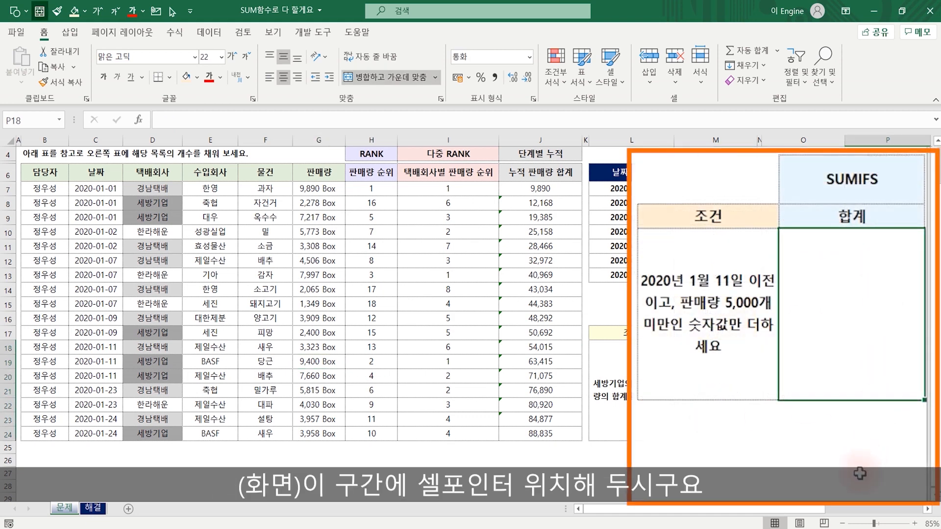
pyautogui.write('=SUM')
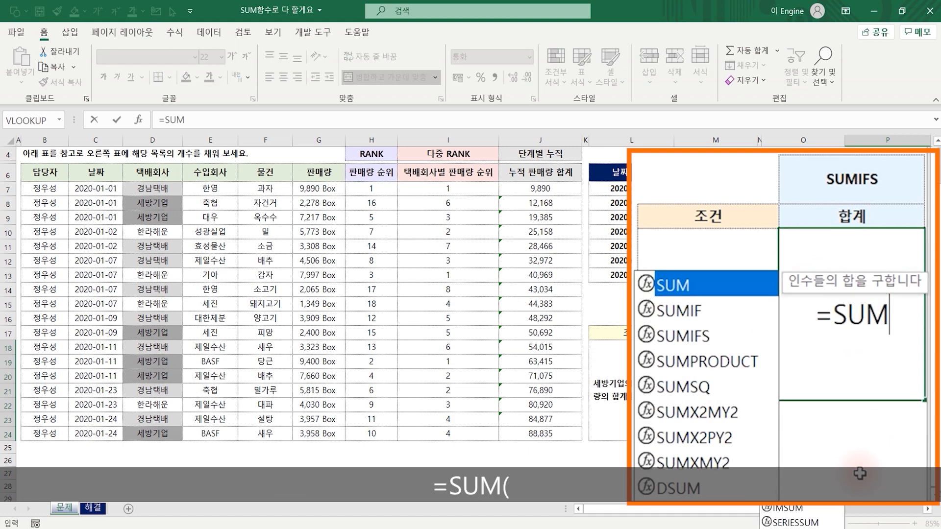
pyautogui.write('((')
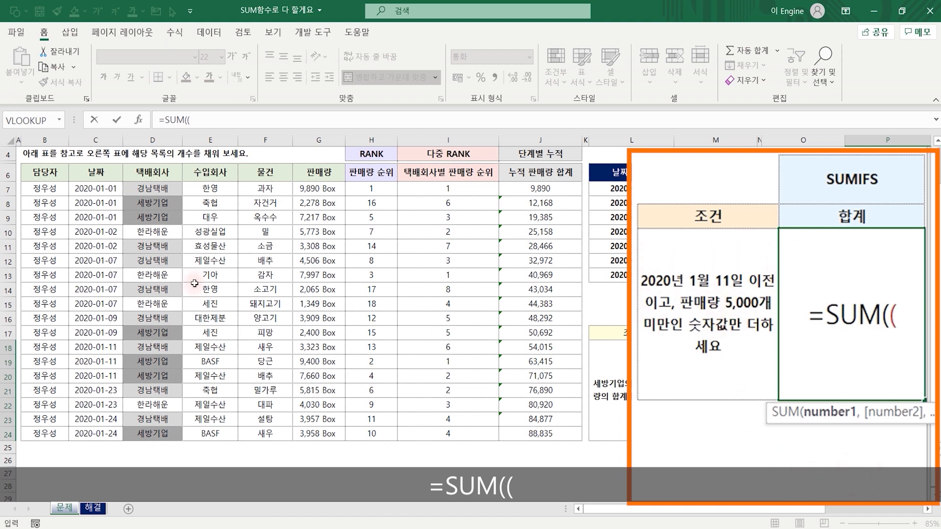
pyautogui.moveTo(101, 190); pyautogui.dragTo(101, 435)
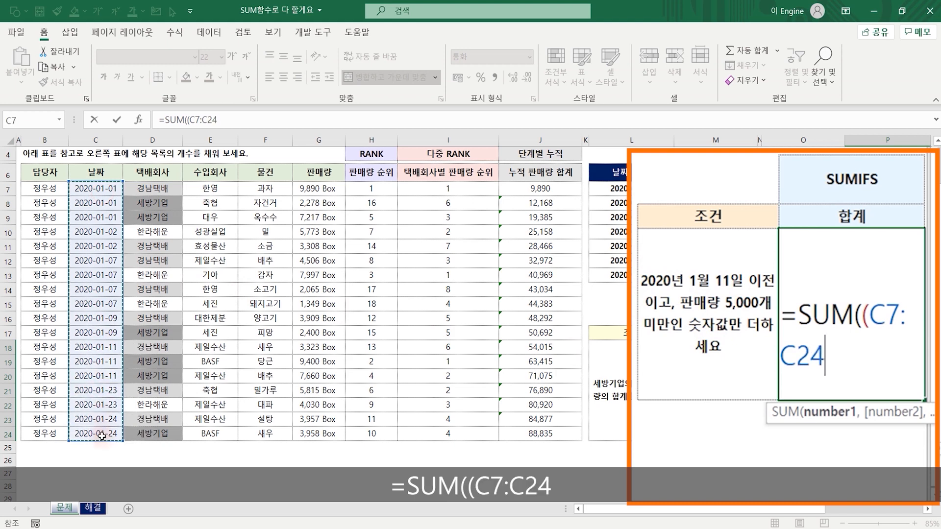
pyautogui.write('<=')
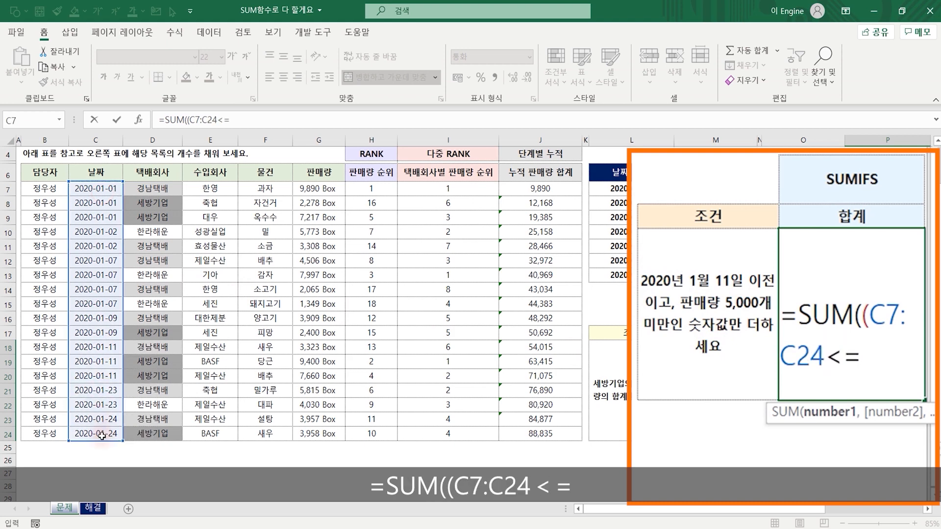
pyautogui.write('43841')
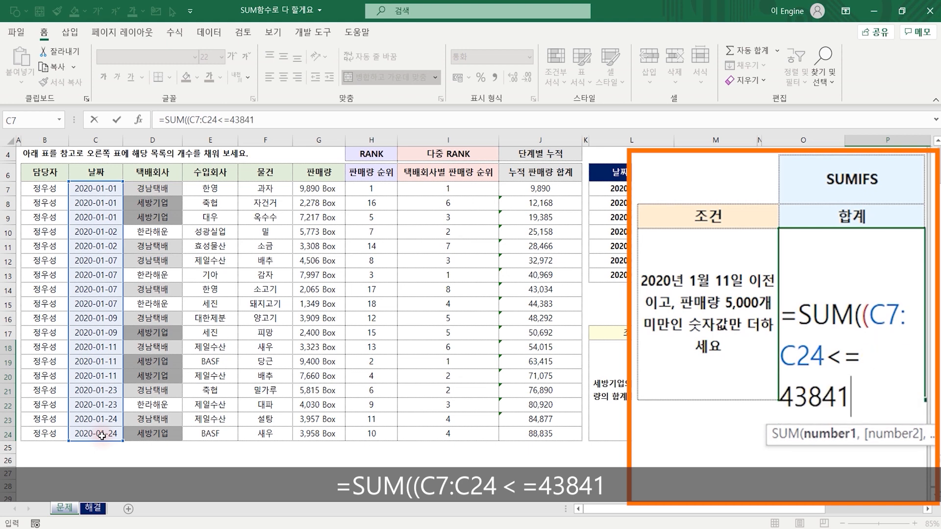
pyautogui.write(')')
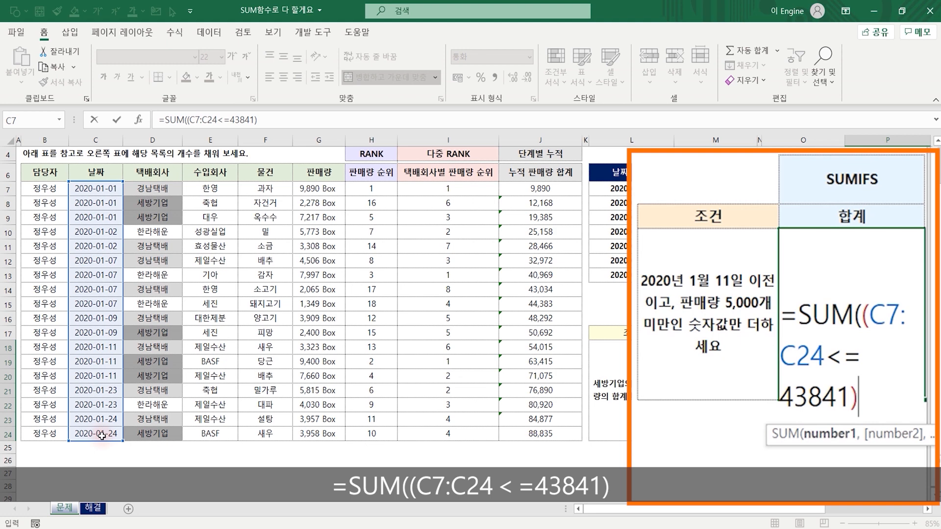
pyautogui.write('*(')
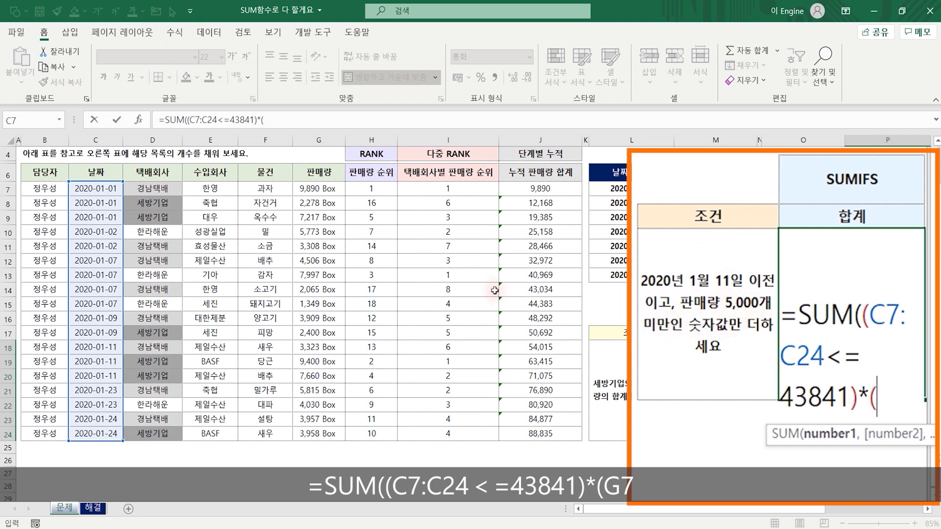
pyautogui.moveTo(307, 190); pyautogui.dragTo(323, 434)
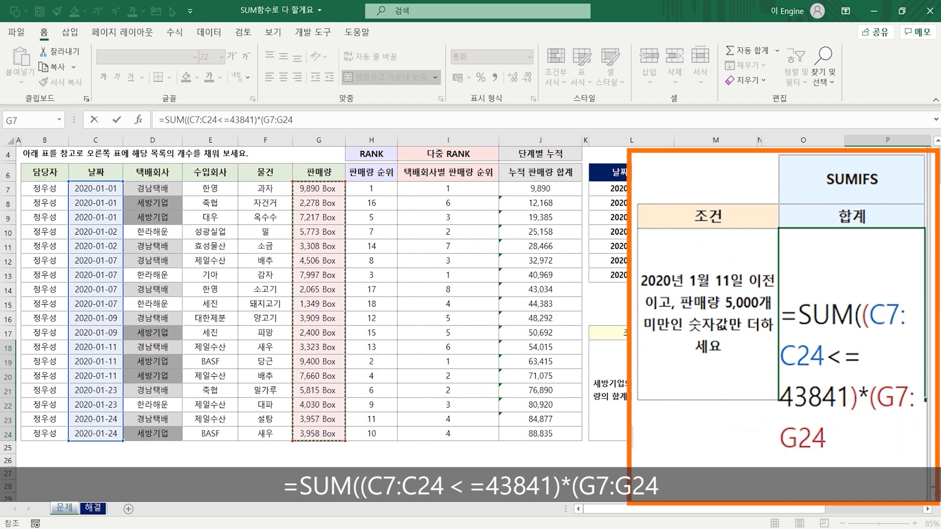
pyautogui.write('<')
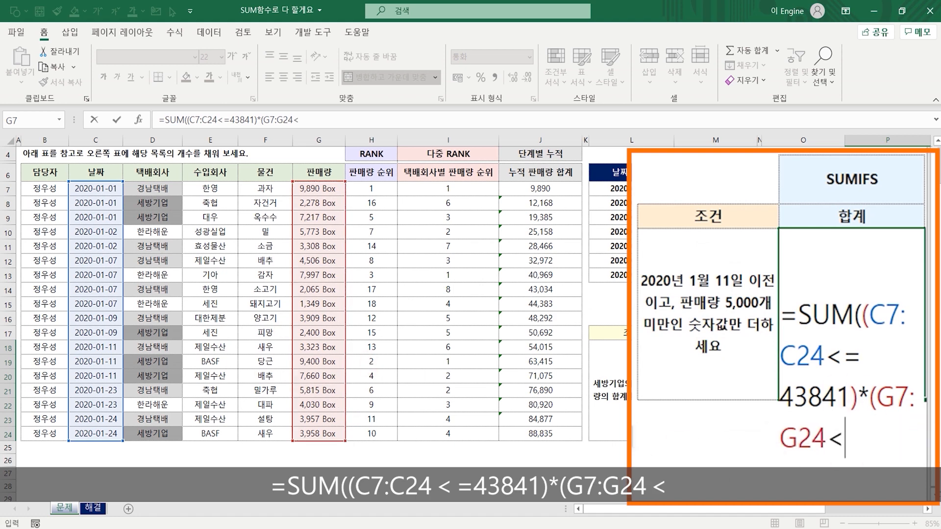
pyautogui.write('5000')
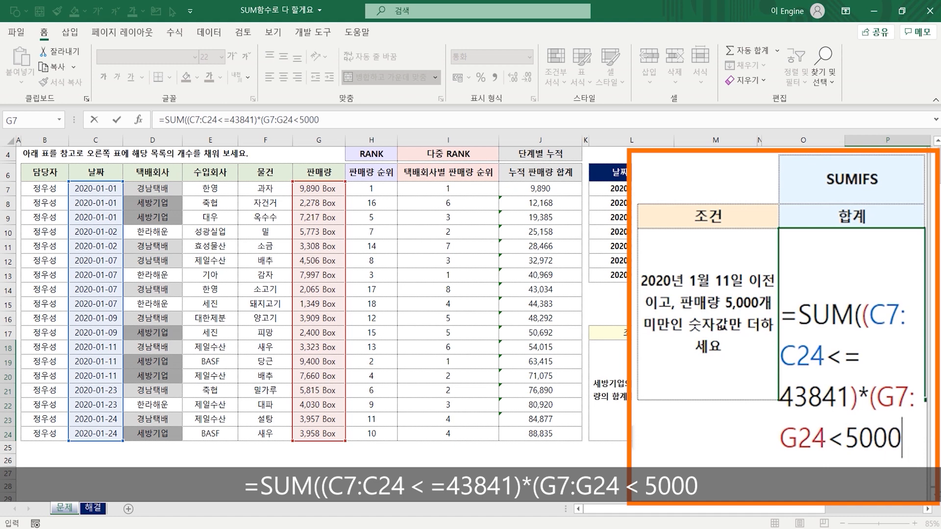
pyautogui.write(')')
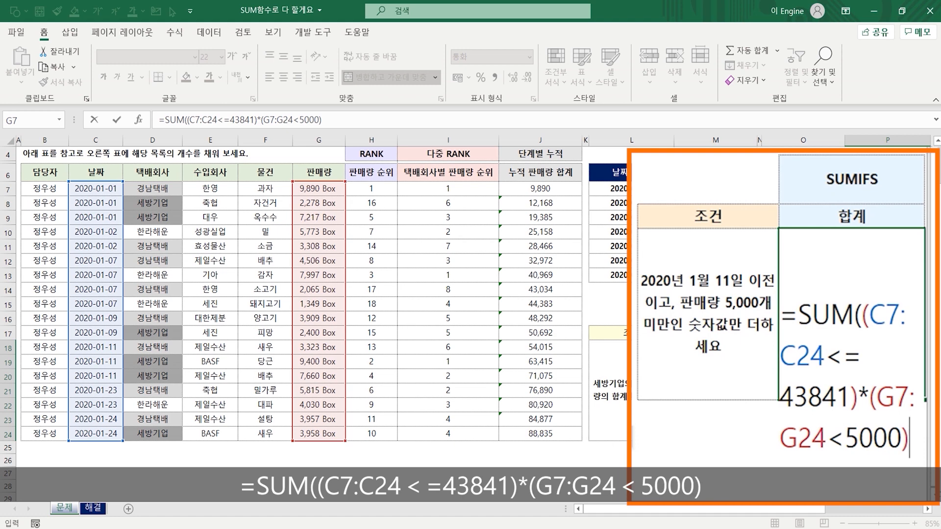
pyautogui.write('*(')
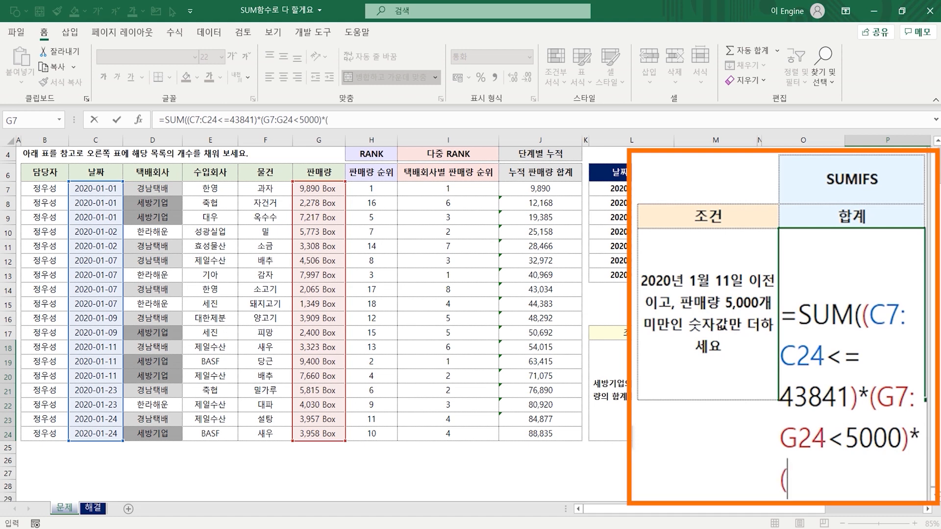
pyautogui.moveTo(321, 189); pyautogui.dragTo(320, 435)
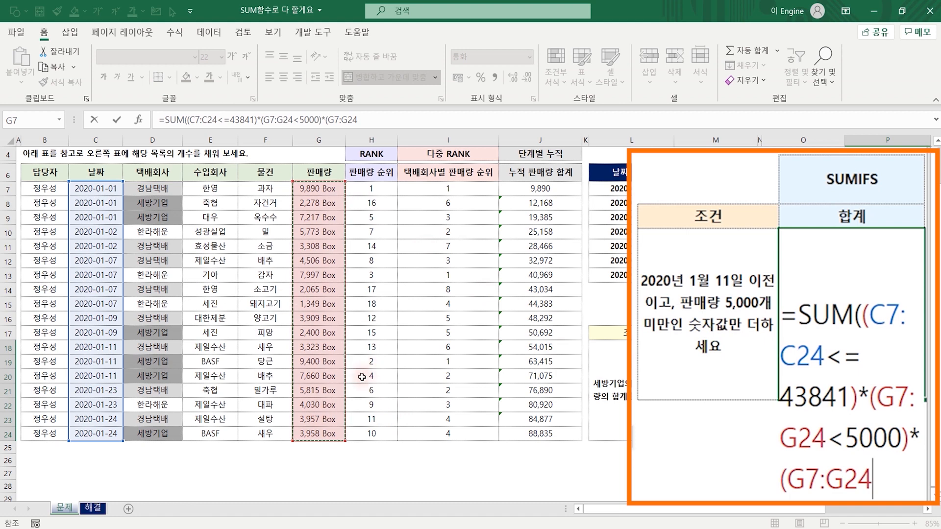
pyautogui.write('))')
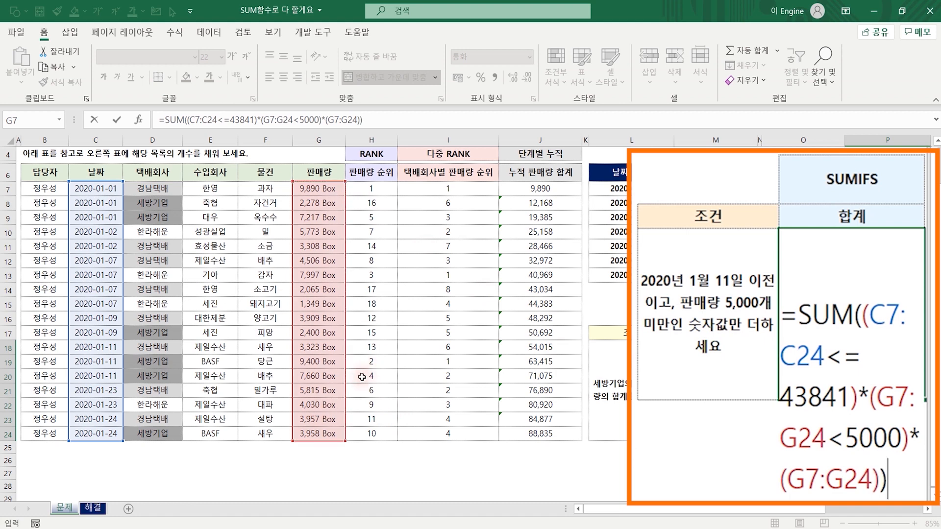
pyautogui.press('Return')
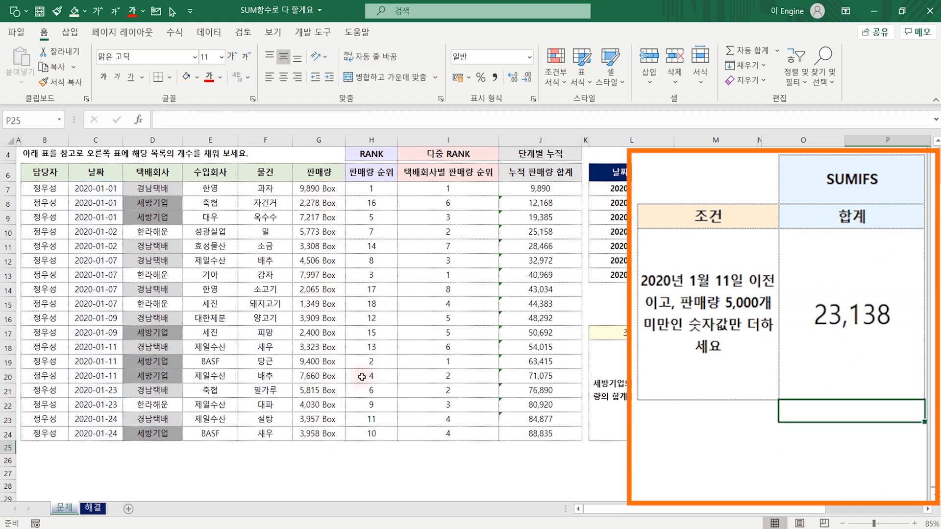
pyautogui.click(789, 320)
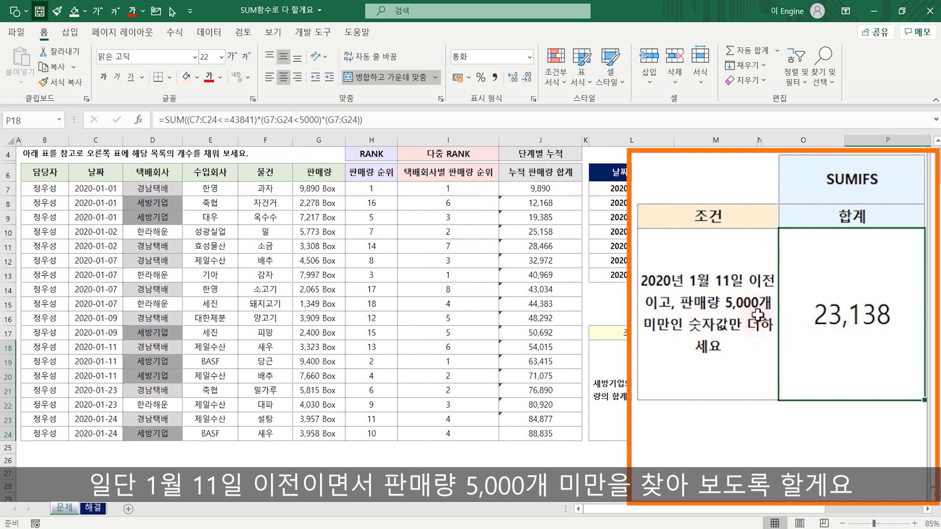
# Step: Add filters to the header row B6:J6 and filter the 날짜 column to exclude the 23일 and 24일 dates
pyautogui.moveTo(42, 172); pyautogui.dragTo(532, 172)
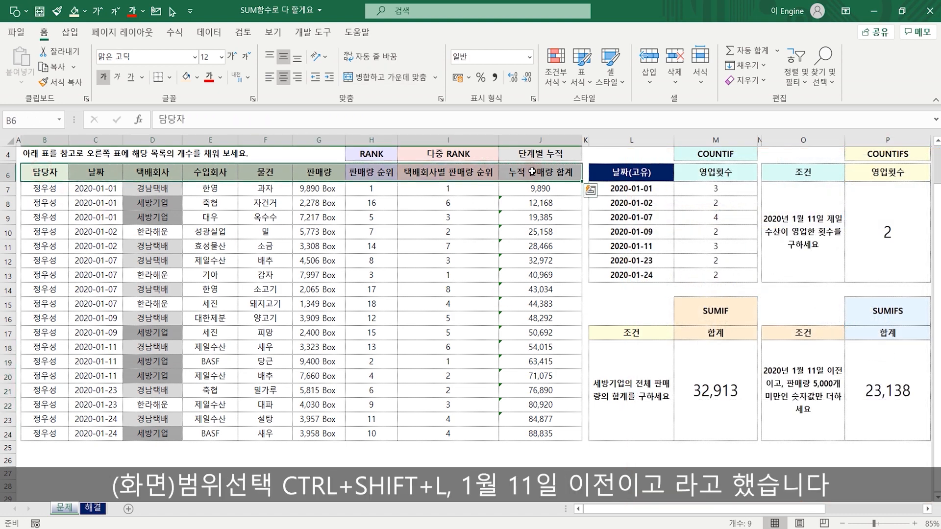
pyautogui.hotkey('ctrl', 'shift', 'l')
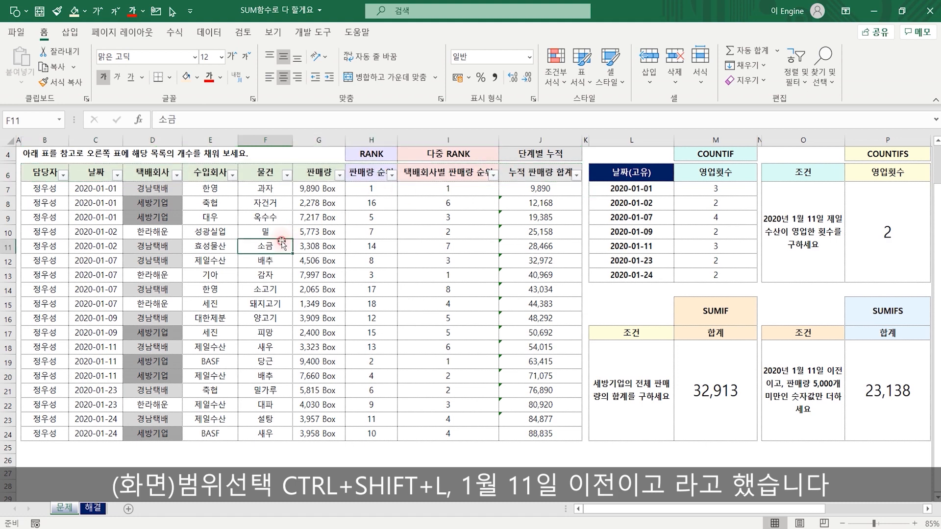
pyautogui.click(875, 394)
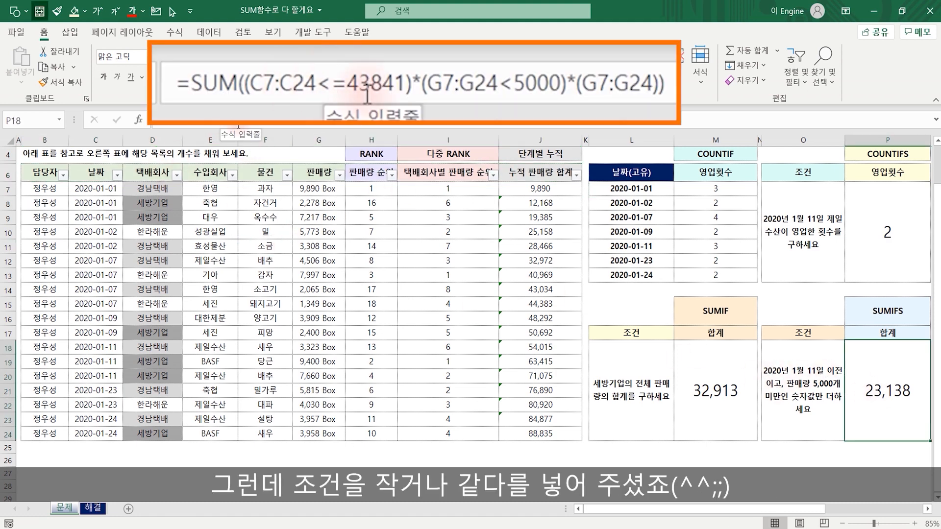
pyautogui.click(117, 175)
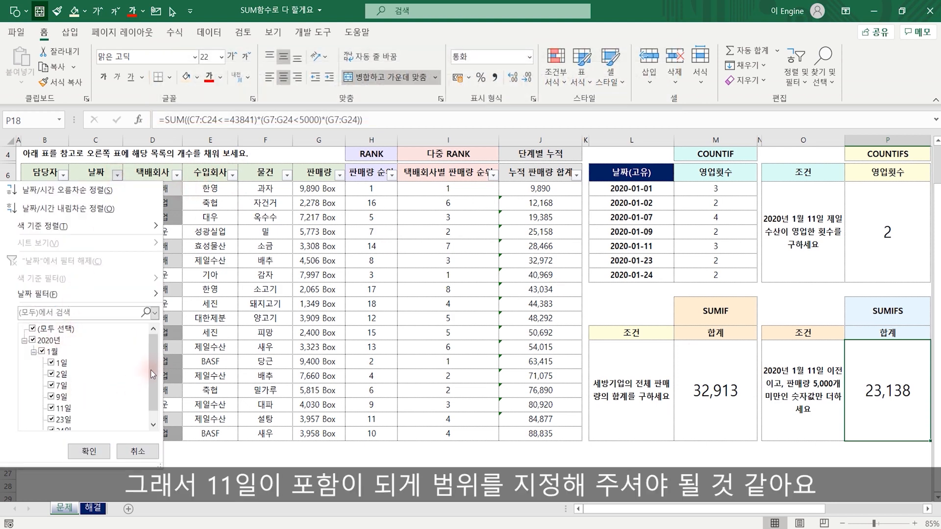
pyautogui.scroll(-1, 153, 374)
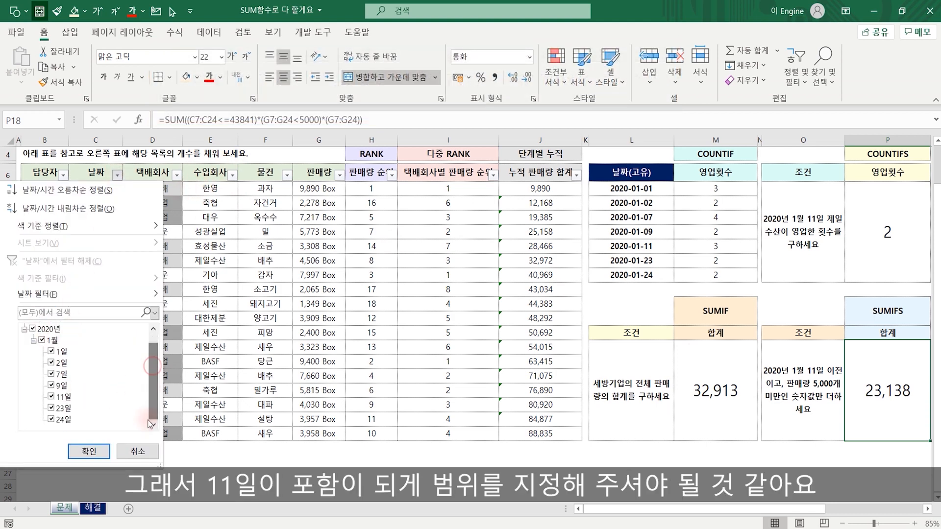
pyautogui.click(51, 407)
pyautogui.click(51, 419)
pyautogui.click(93, 453)
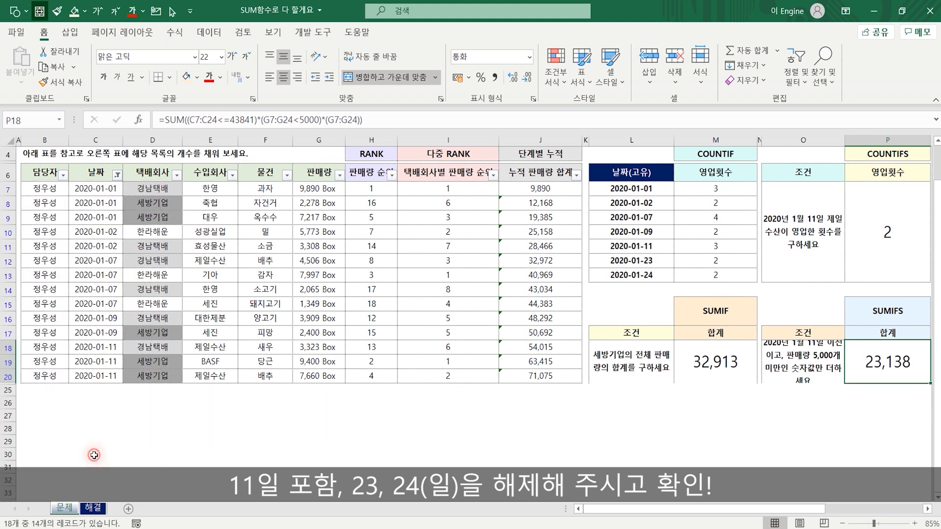
# Step: Sort the 판매량 column in ascending order and check the sum of the values below 5,000 against P18
pyautogui.click(340, 177)
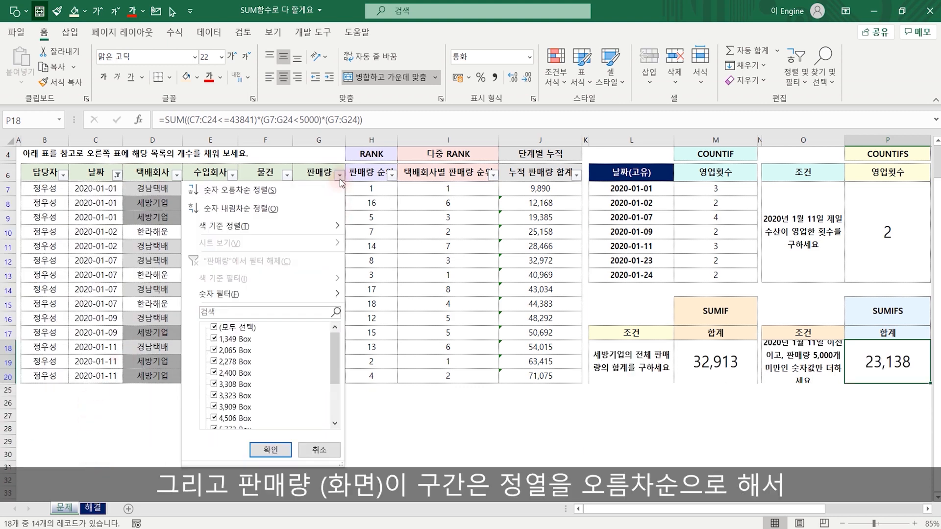
pyautogui.click(264, 194)
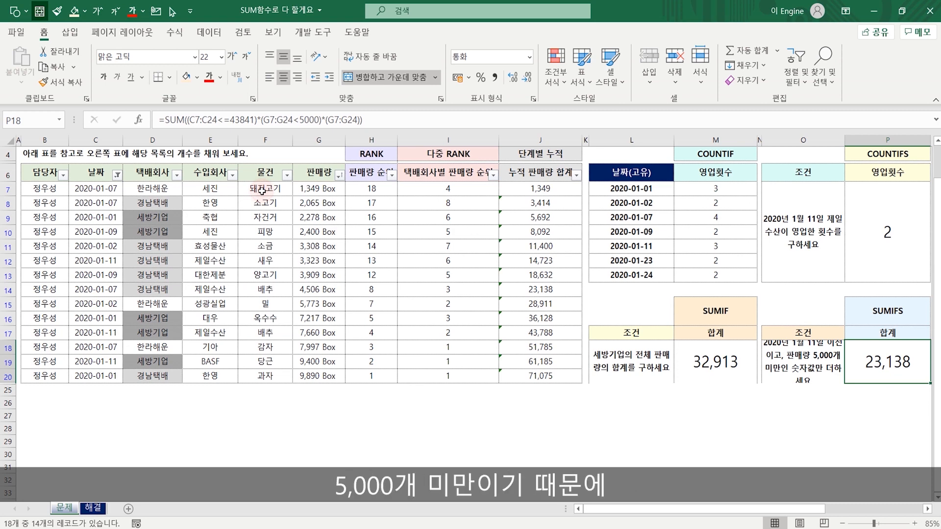
pyautogui.moveTo(313, 189); pyautogui.dragTo(303, 289)
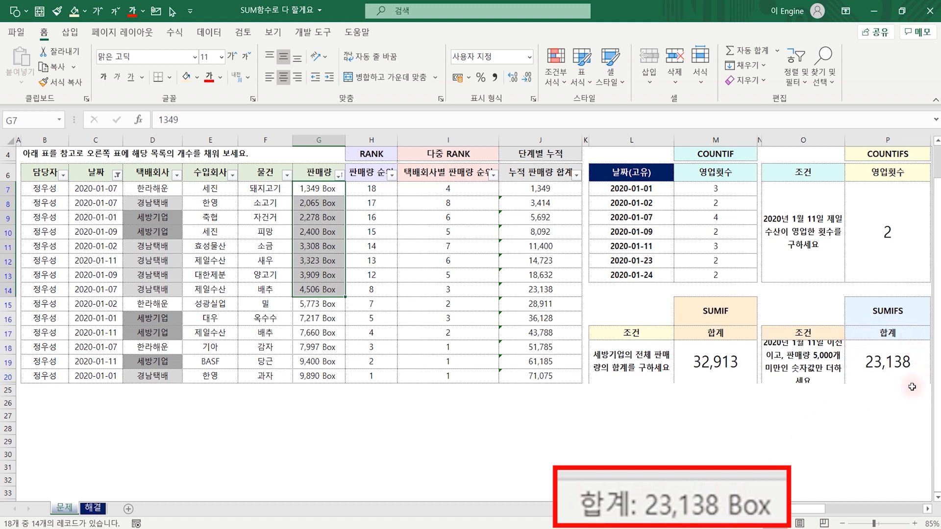
# Step: Undo the 판매량 sort, the 날짜 filtering and the header row filters to restore the original table
pyautogui.click(455, 423)
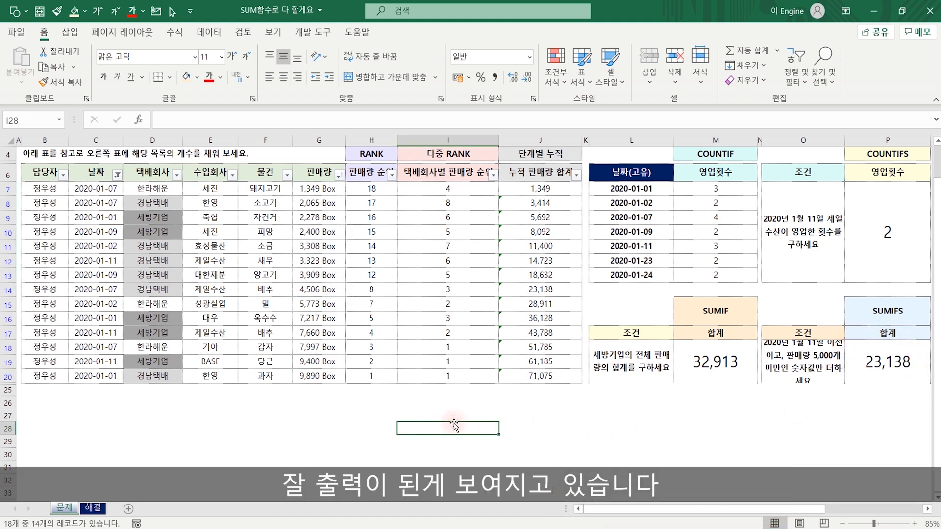
pyautogui.hotkey('ctrl', 'z')
pyautogui.hotkey('ctrl', 'z')
pyautogui.hotkey('ctrl', 'z')
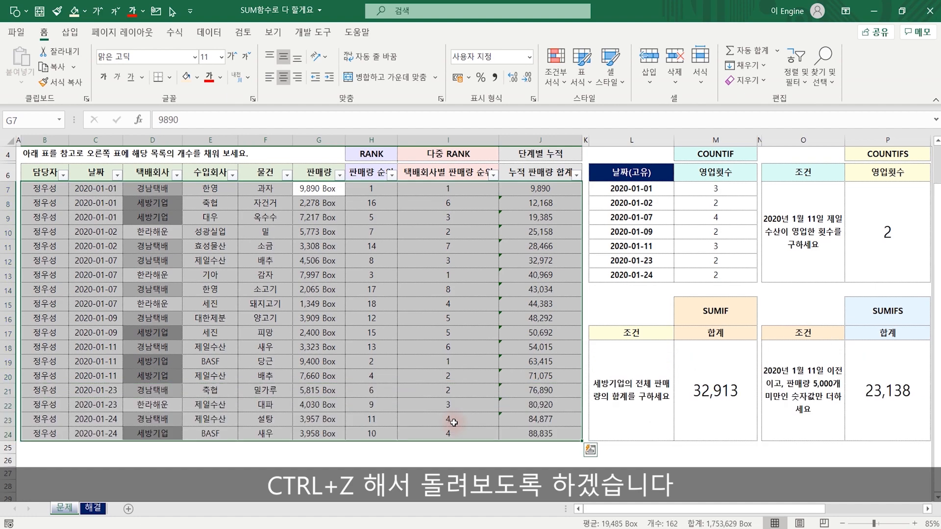
pyautogui.hotkey('ctrl', 'z')
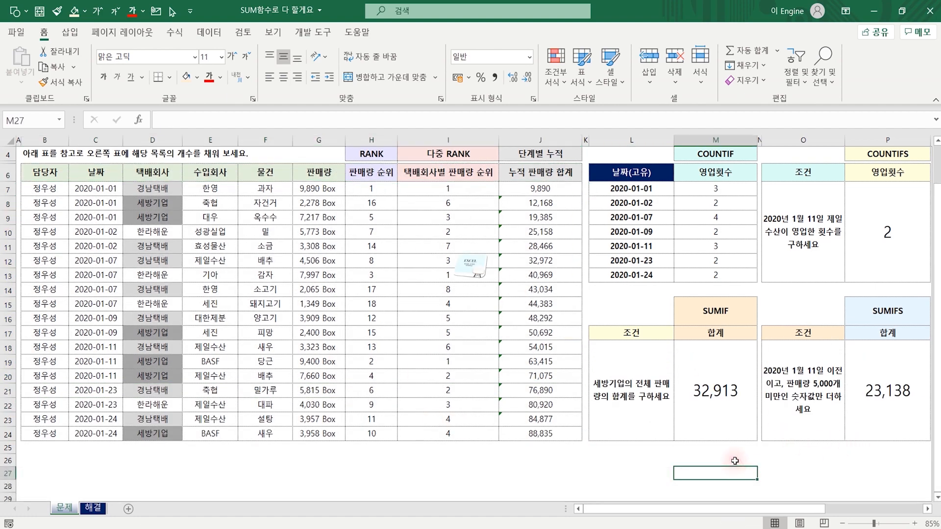